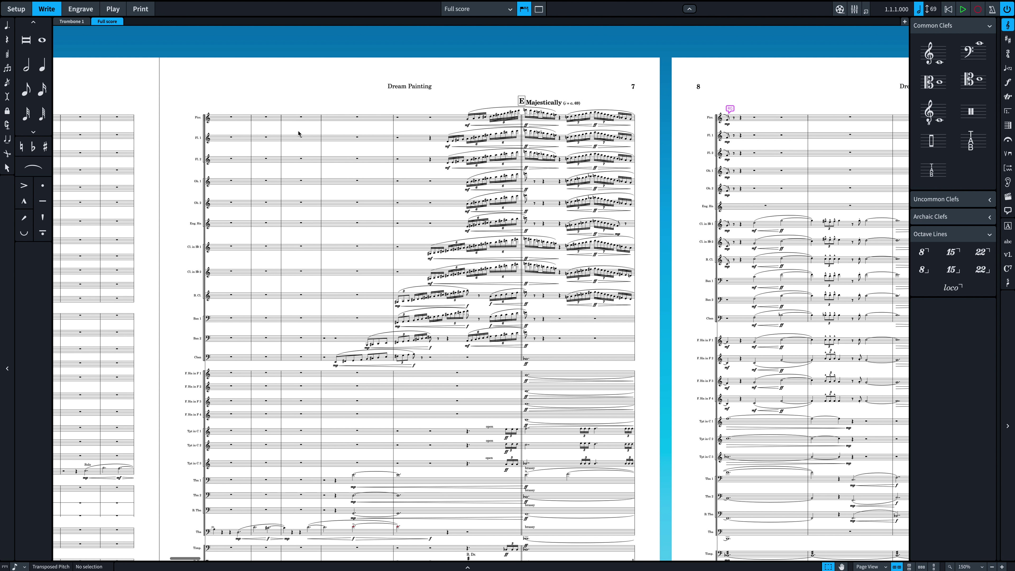
- Turn on Condensing for the Dream Painting full score and inspect the condensed wind and brass staves on page 7
click(67, 4)
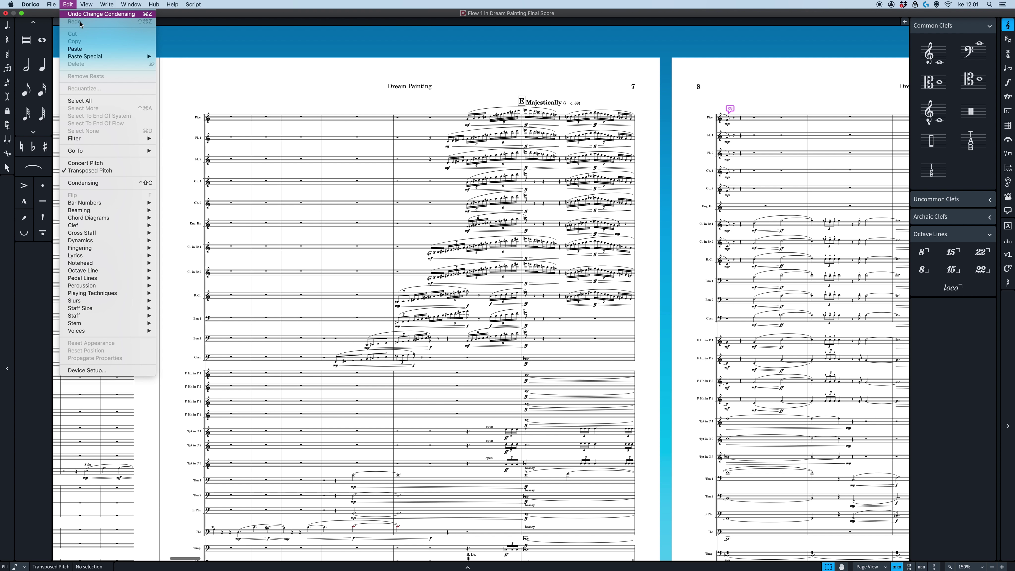
click(446, 170)
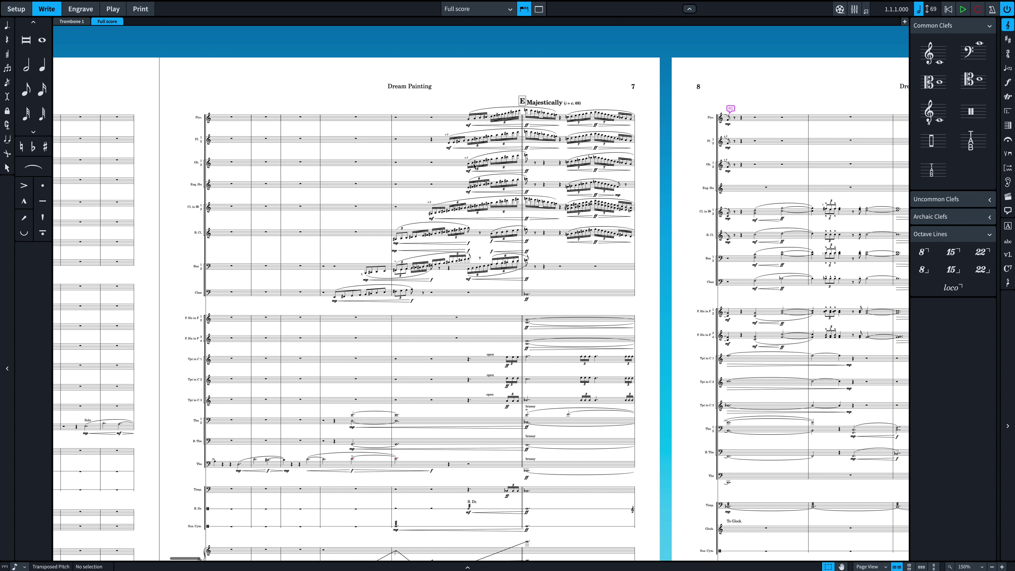
ctrl+scroll(474, 165, up, 3)
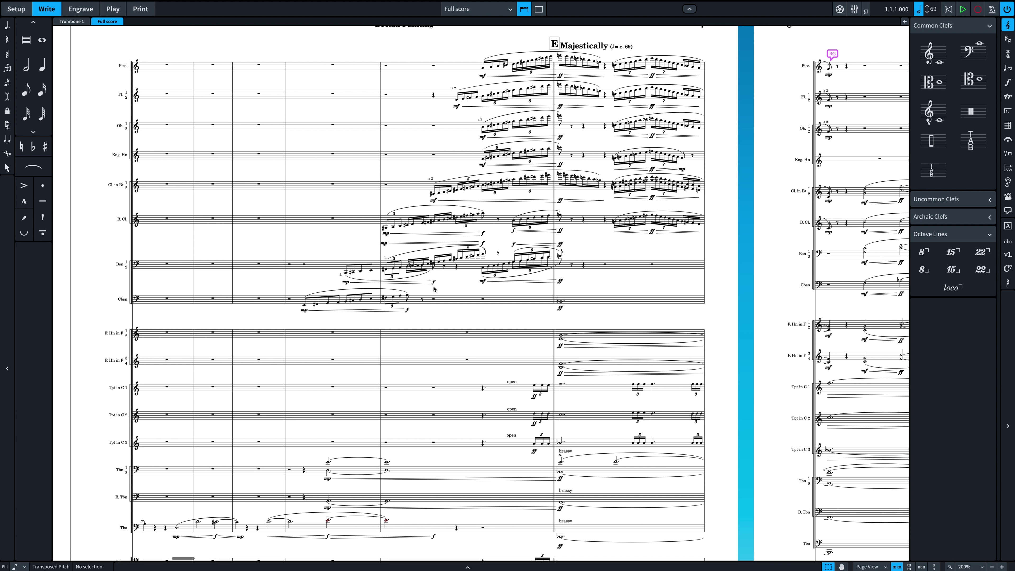
ctrl+scroll(434, 289, down, 2)
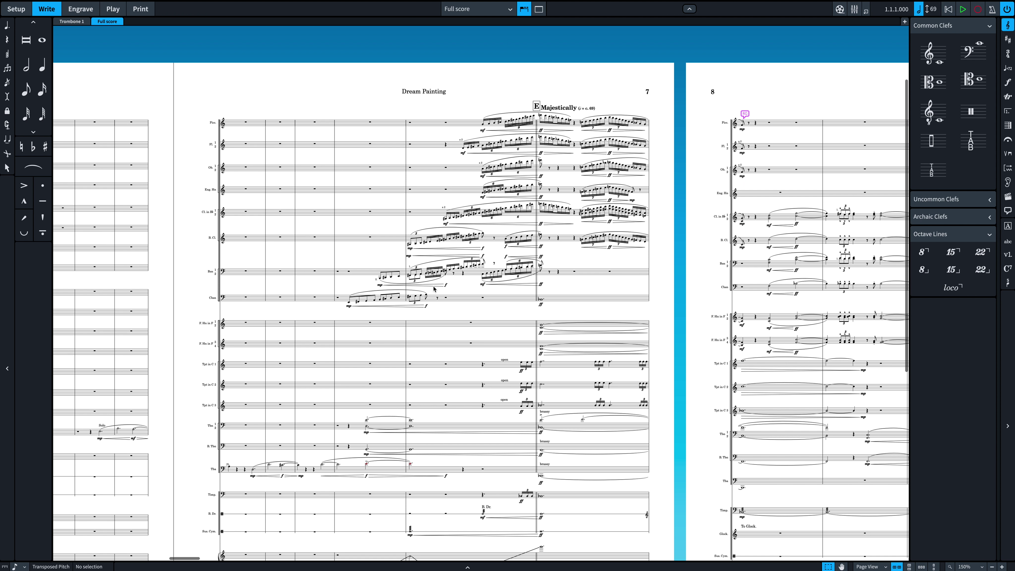
scroll(413, 245, up, 1)
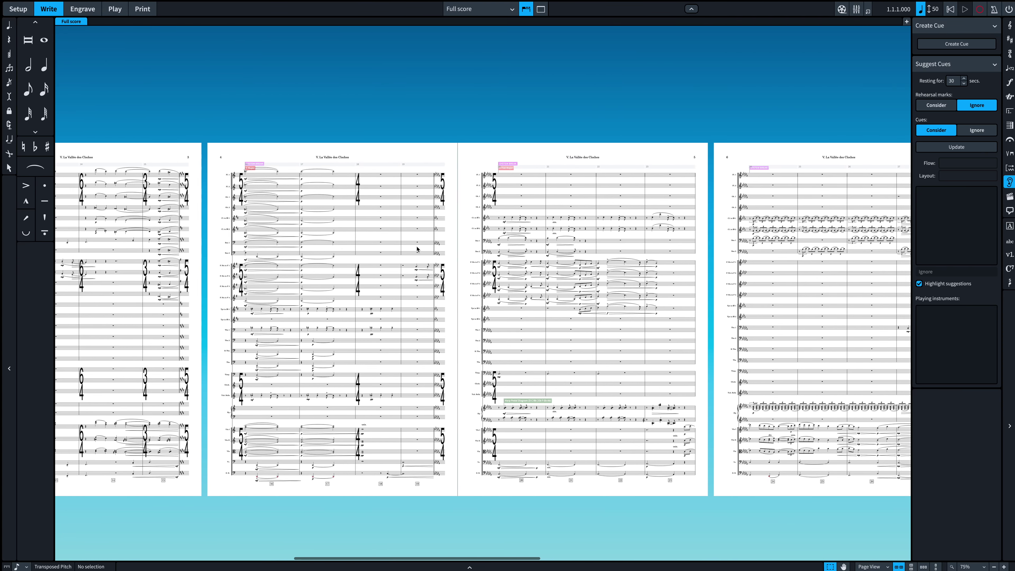
- Look through the pages of the full score of La Vallée des Cloches
key(space)
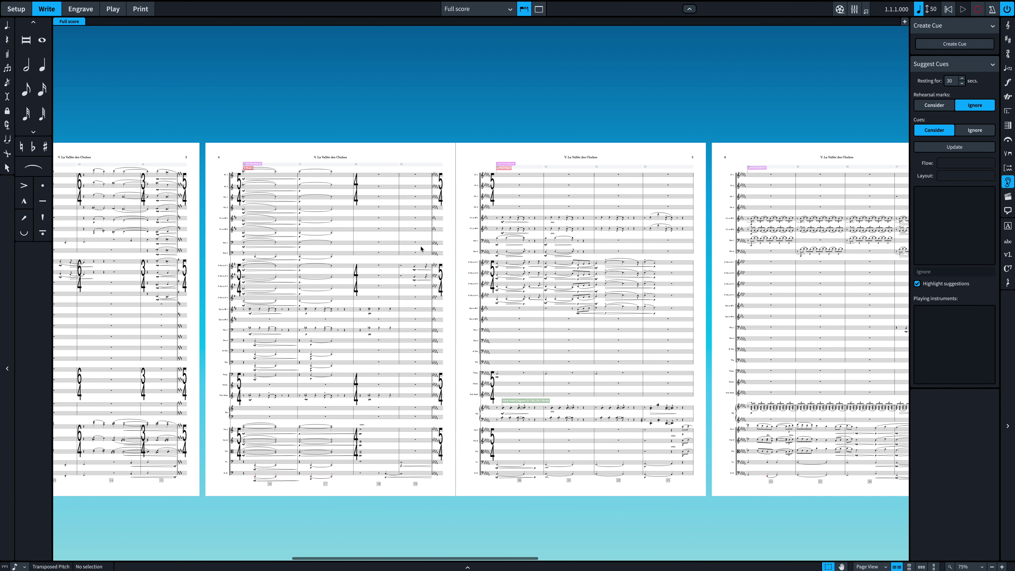
key(ctrl+equal)
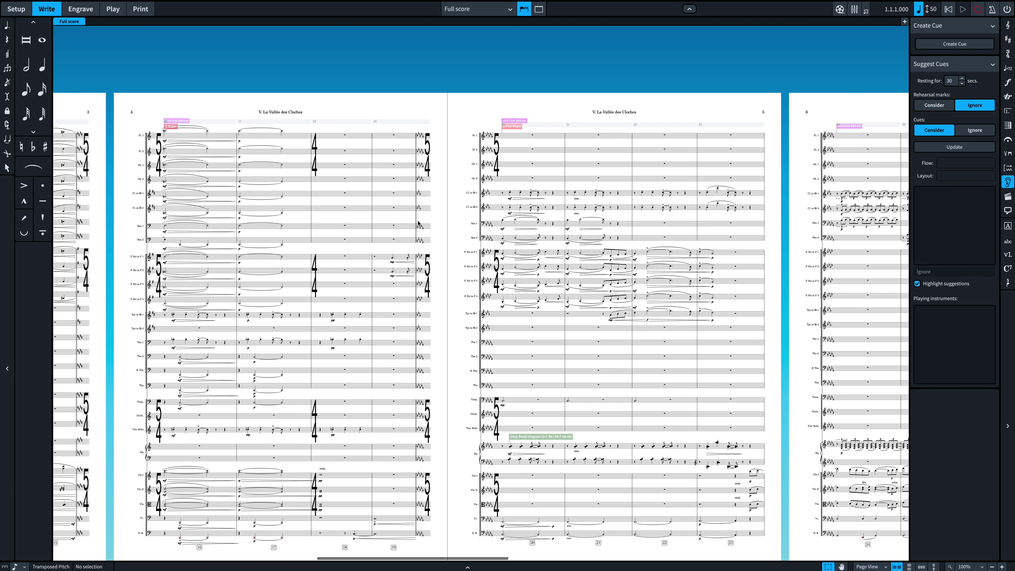
scroll(418, 224, left, 3)
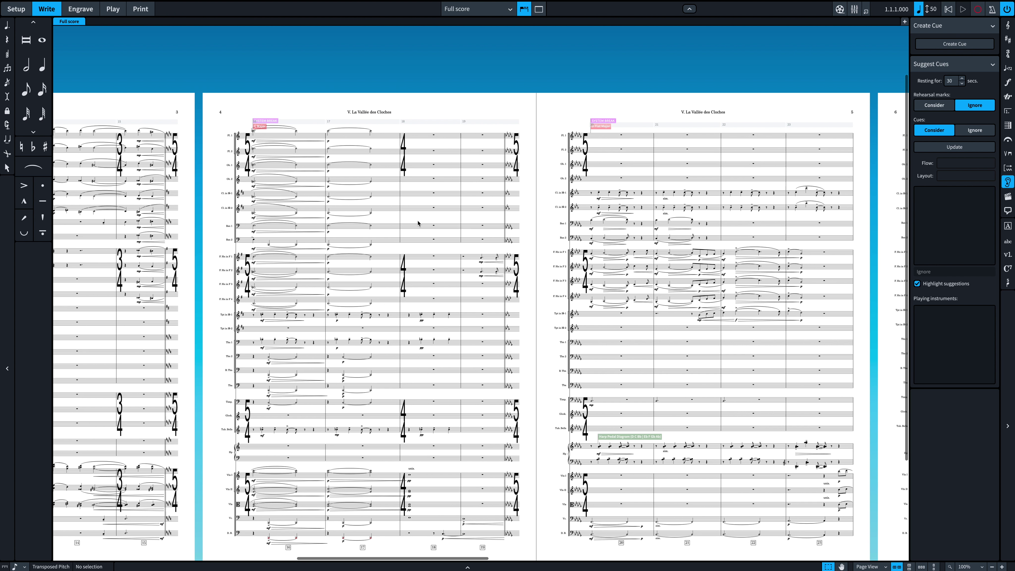
scroll(418, 224, right, 4)
scroll(422, 220, down, 2)
scroll(421, 220, right, 2)
key(space)
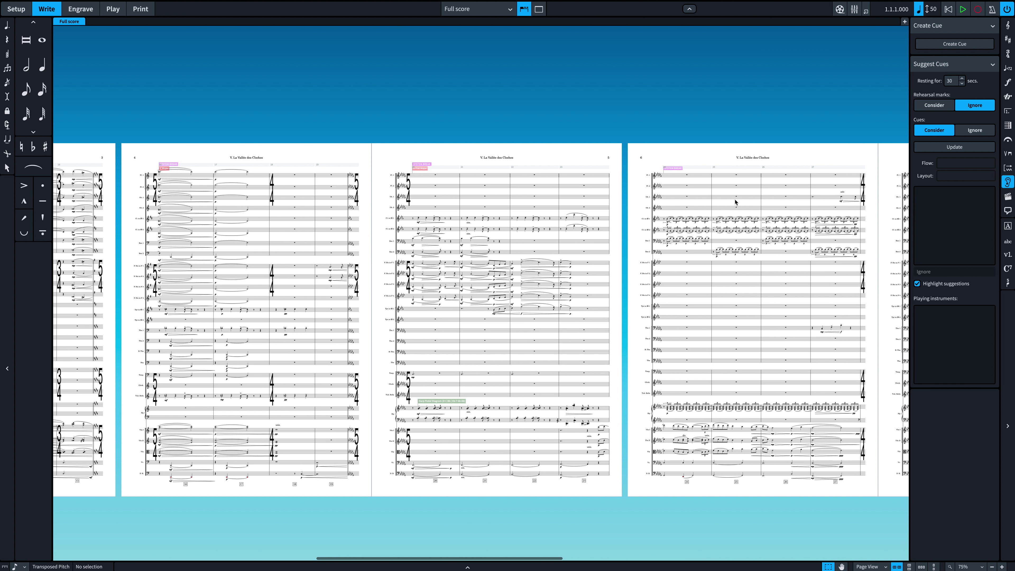
scroll(705, 207, left, 4)
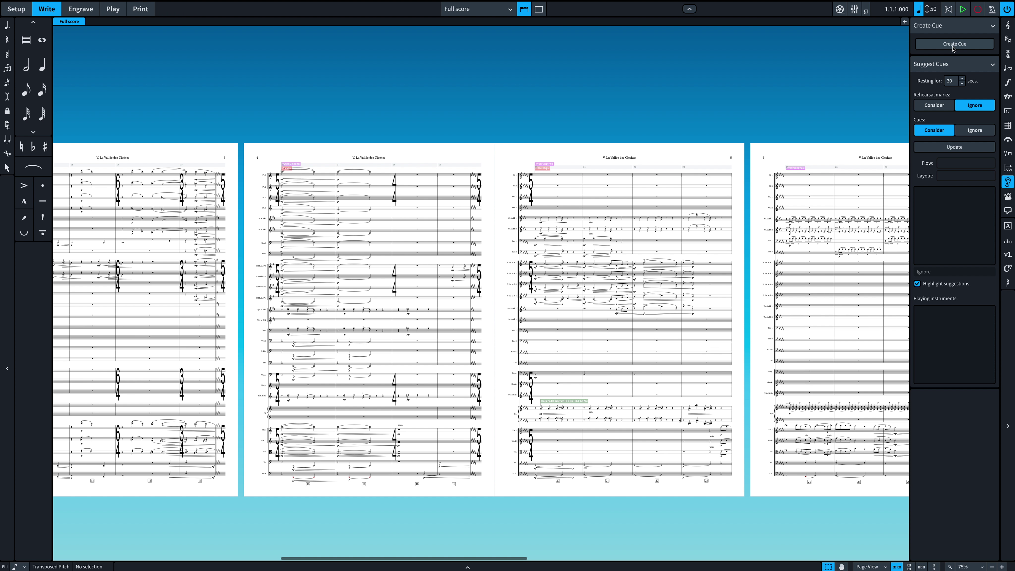
- Update the cue suggestions for the full score and review the highlighted passages across its pages
click(951, 148)
key(minus)
scroll(436, 275, right, 10)
scroll(511, 276, right, 5)
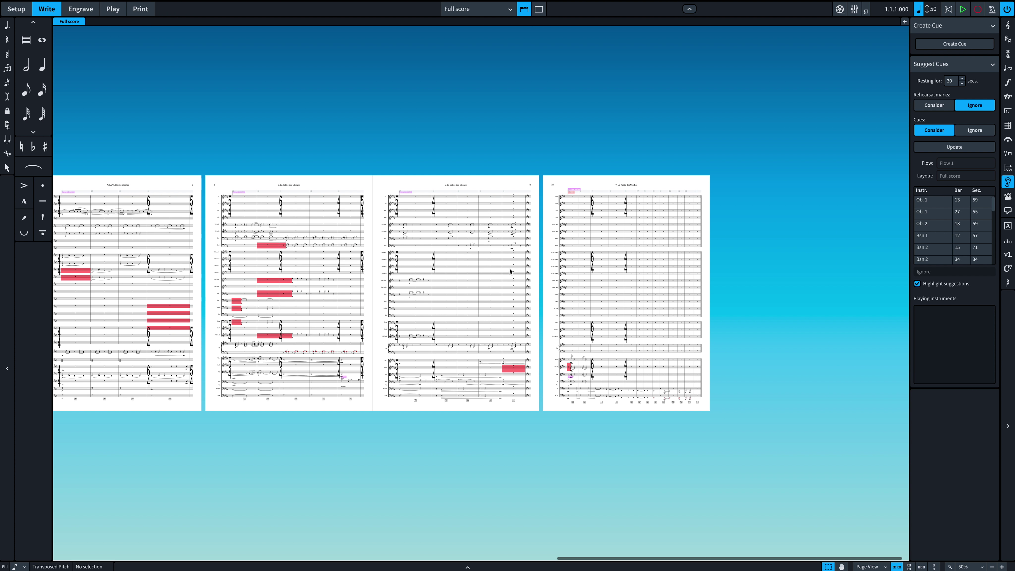
scroll(510, 271, left, 10)
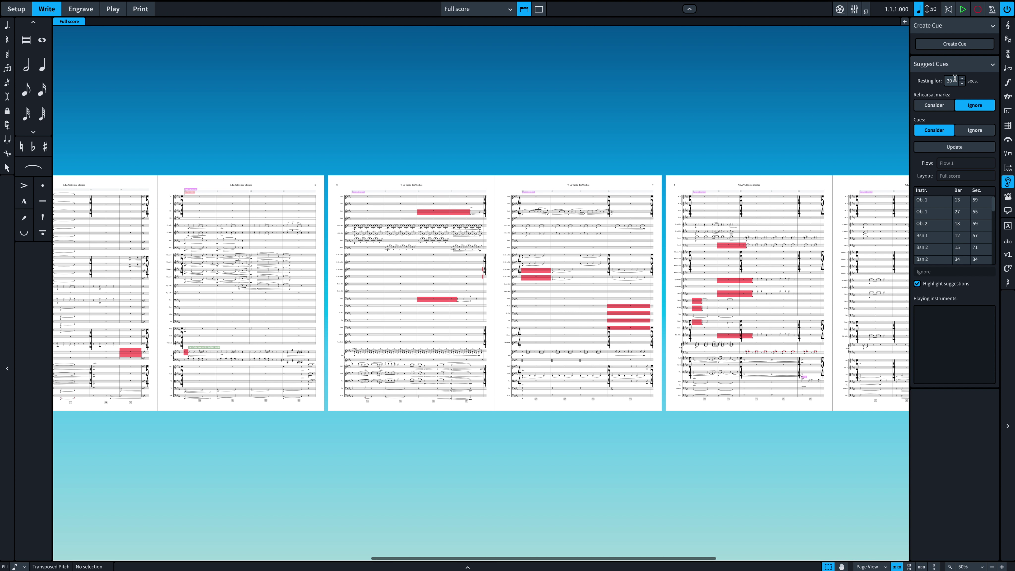
scroll(366, 340, up, 2)
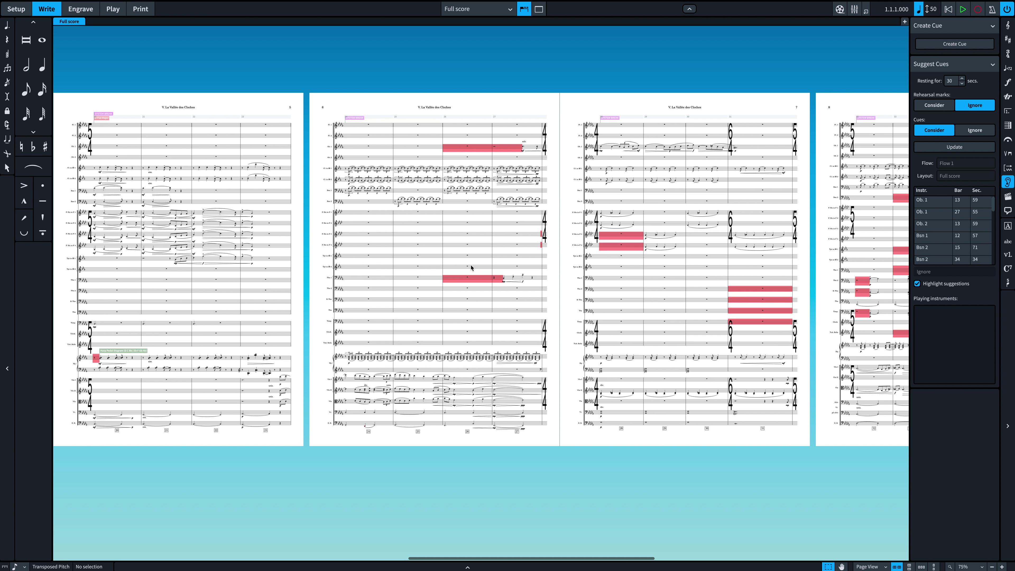
scroll(472, 269, left, 1)
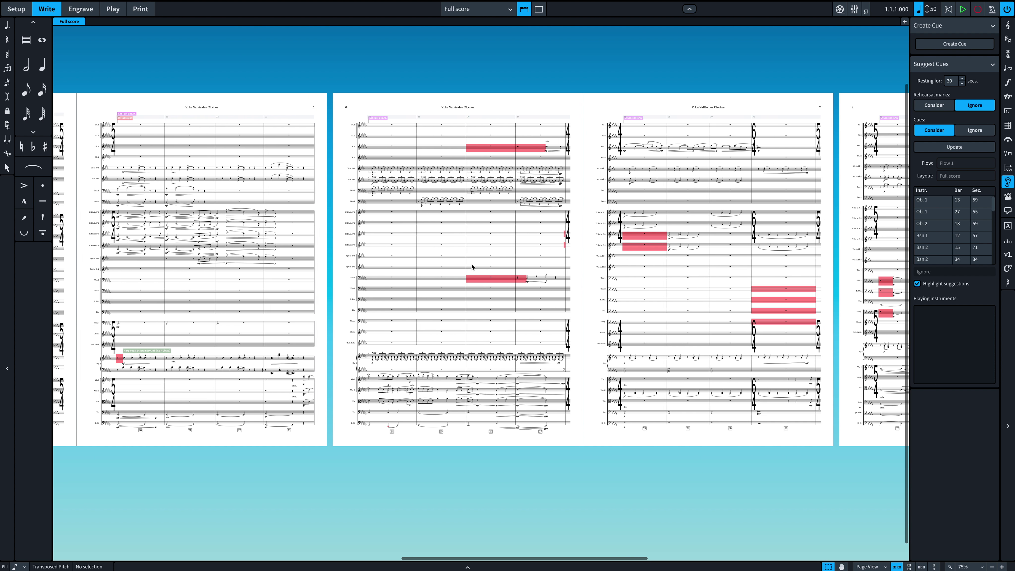
- Create a Violin I cue on the Trombone 1 staff across the rests in bars 23–25
click(443, 279)
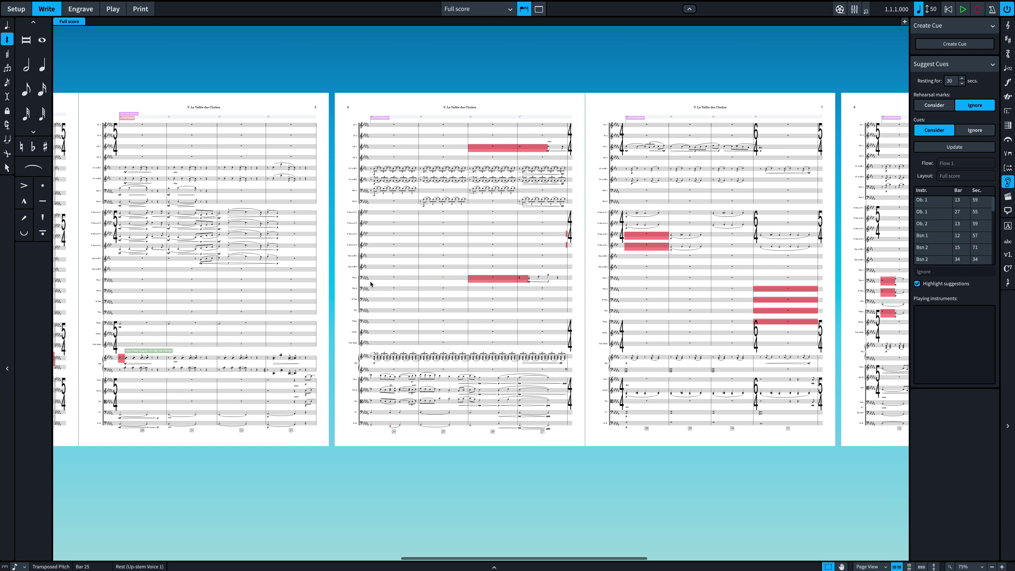
shift+click(395, 278)
click(946, 45)
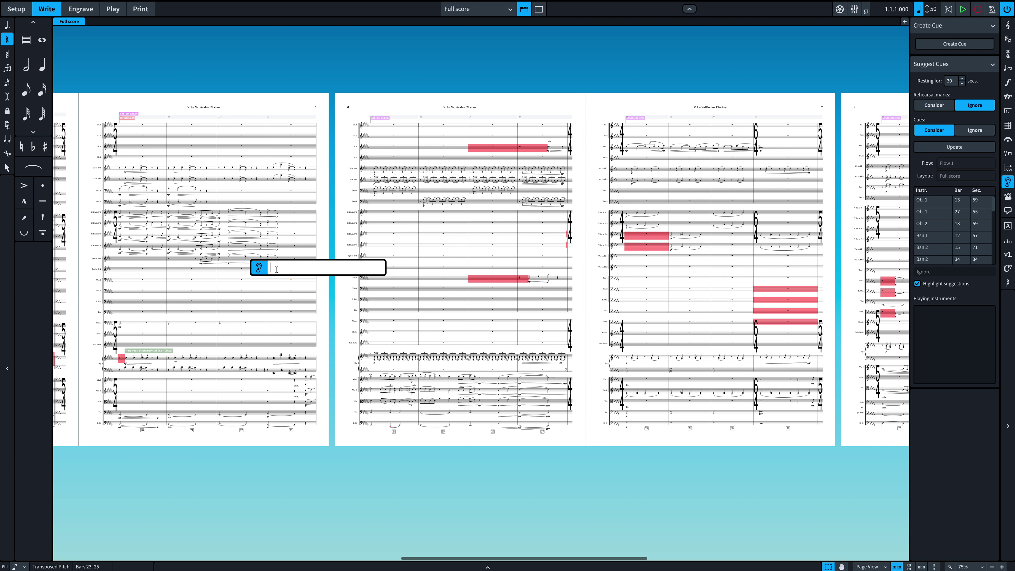
text(V)
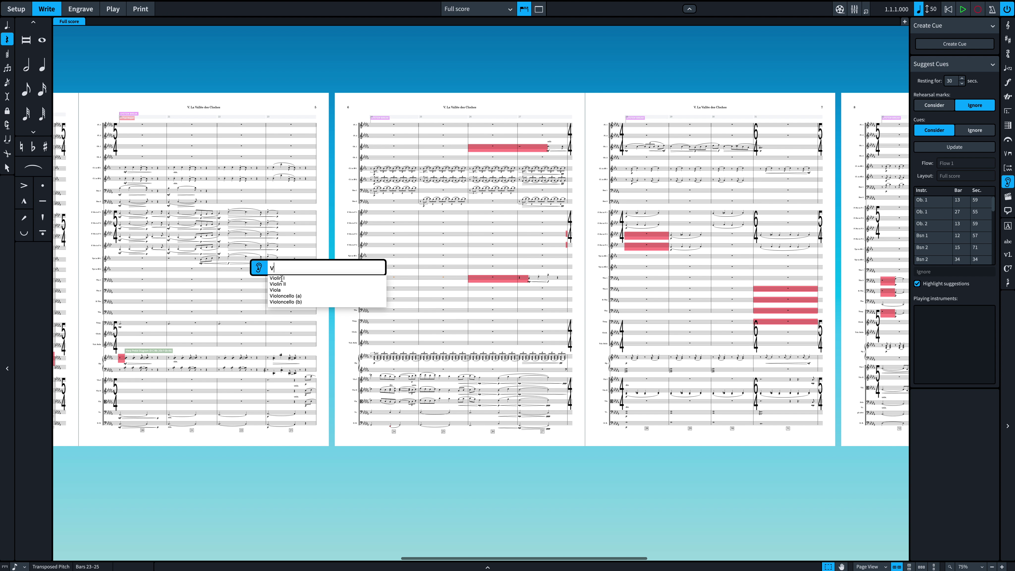
click(282, 277)
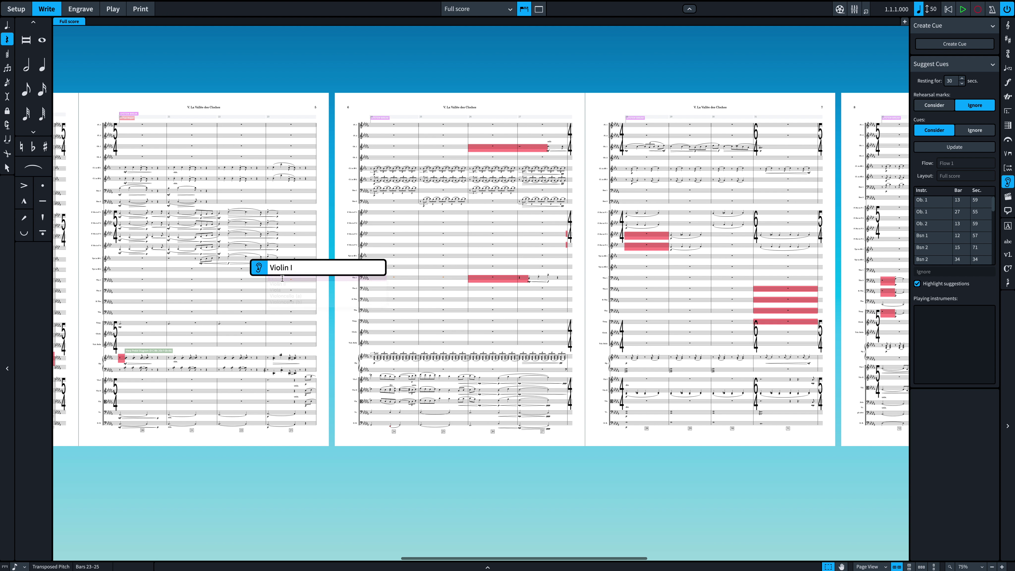
key(Return)
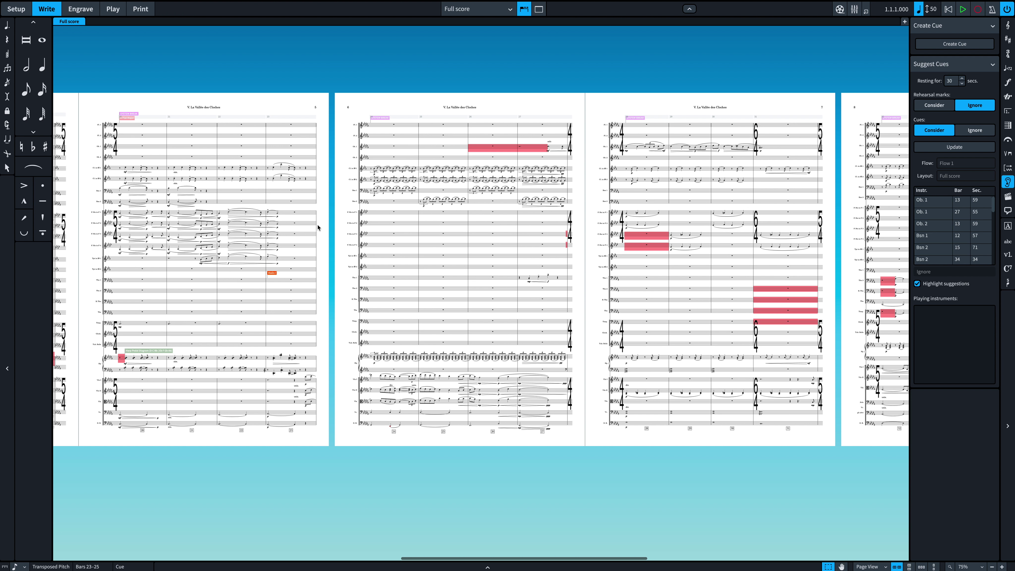
- Open the Trombone 1 part layout, check the Violin I cue in bars 23–25, and show the cue's properties
click(475, 9)
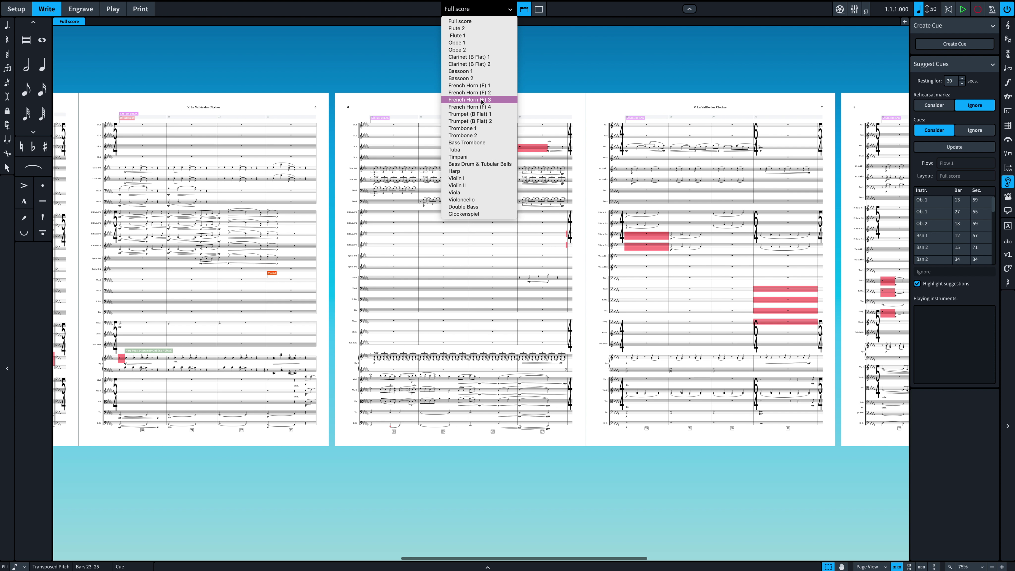
click(483, 128)
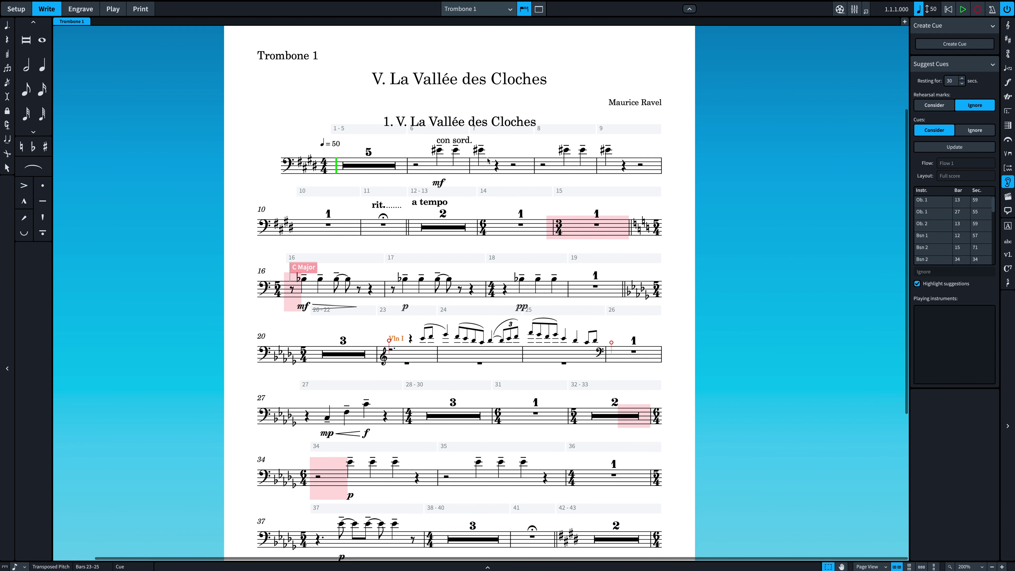
scroll(488, 160, down, 2)
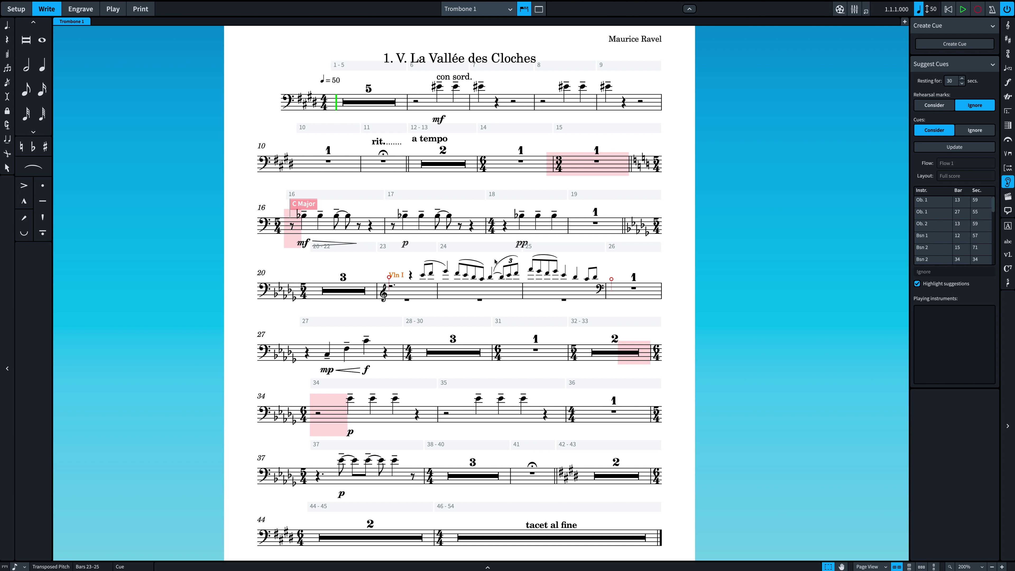
key(Escape)
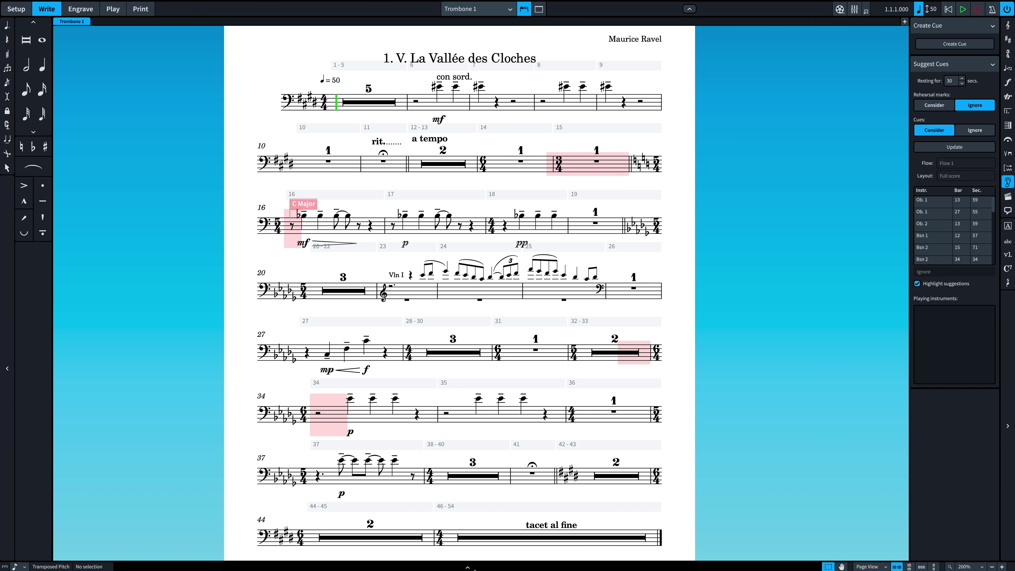
key(ctrl+8)
click(400, 277)
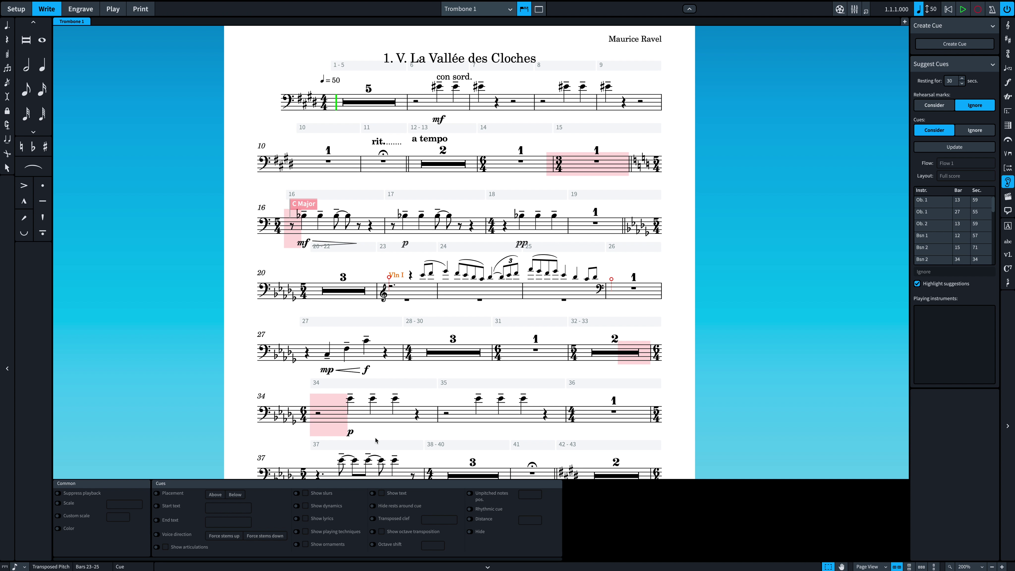
- Try overriding the Violin I cue's transposed clef with Bass, and remove the override
click(373, 519)
click(438, 519)
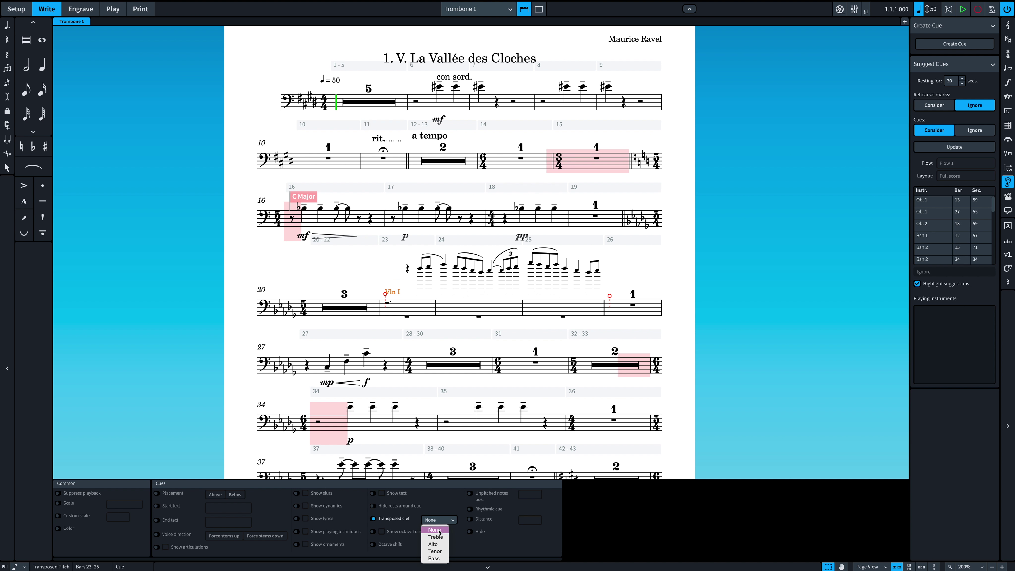
click(435, 559)
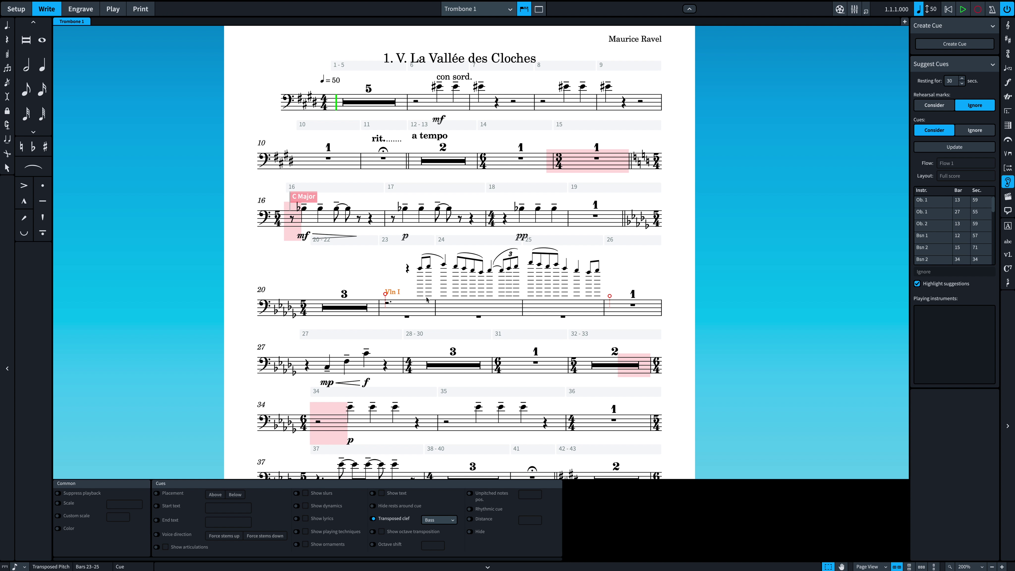
click(373, 519)
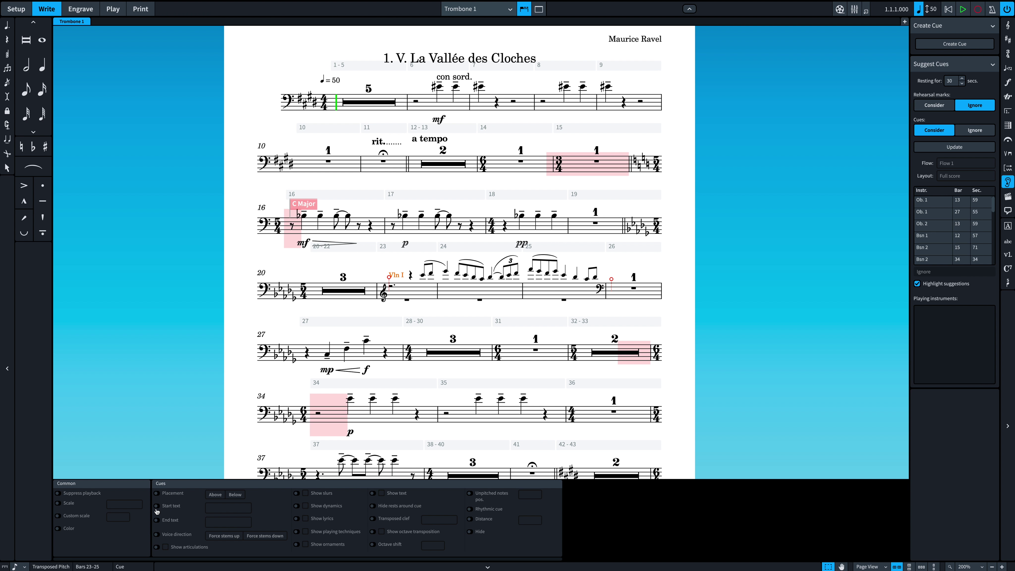
- Try placing the Violin I cue below and above the Trombone 1 staff, and reset its placement
click(158, 494)
click(235, 495)
click(215, 495)
click(158, 495)
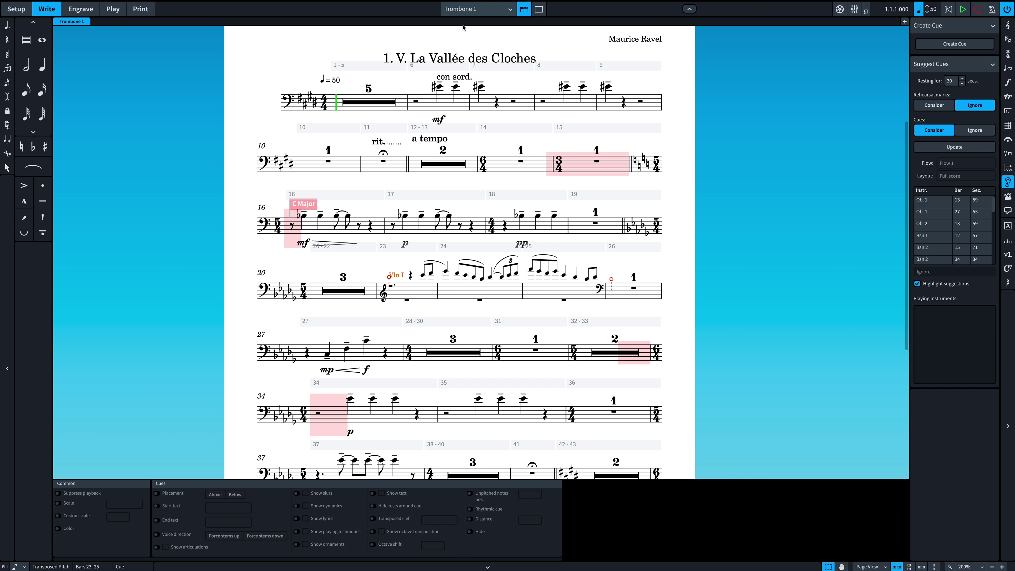
- Return to the full score and select the first half note of bar 22 on the French Horn 1 staff
click(467, 11)
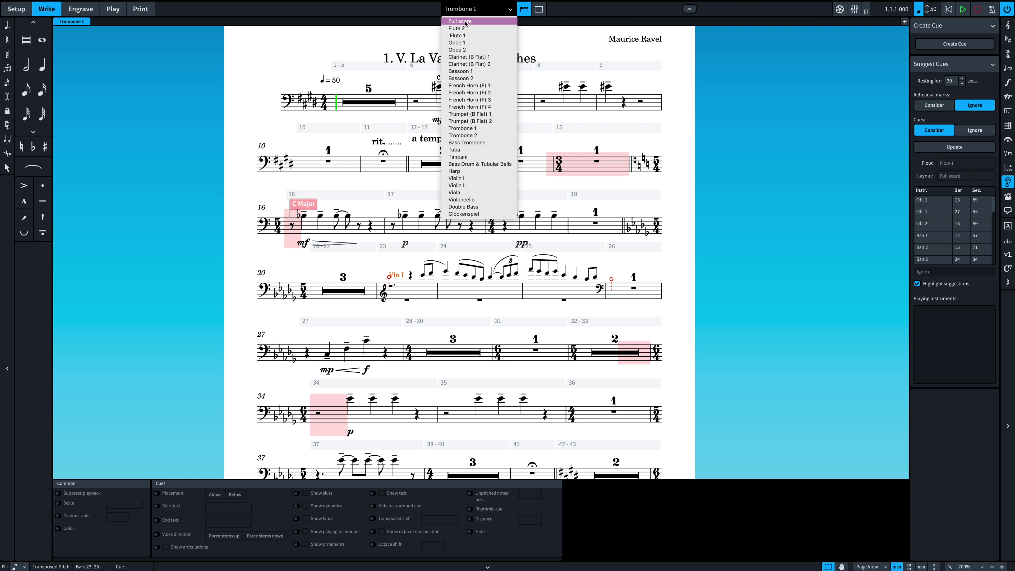
click(463, 21)
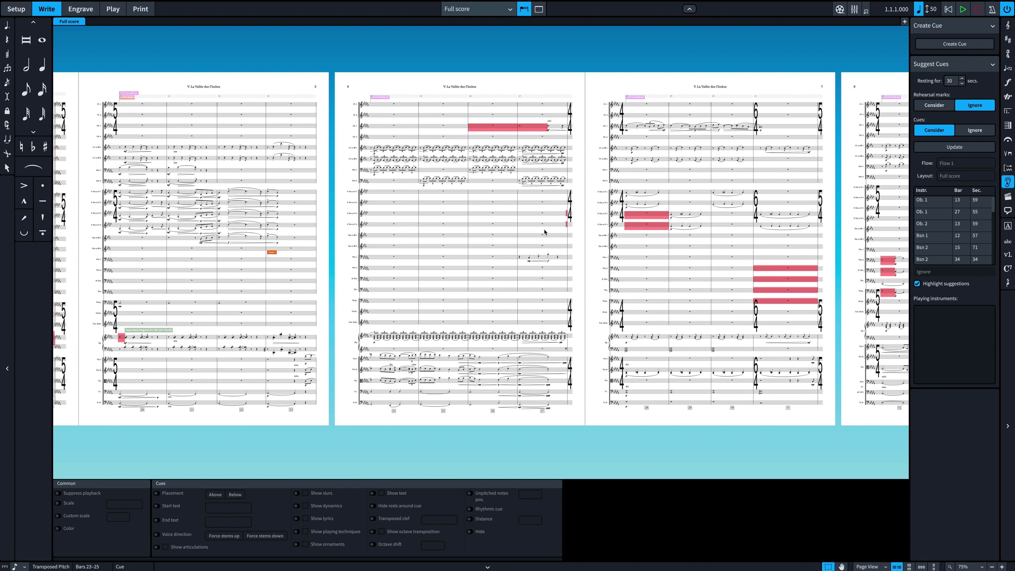
scroll(545, 232, left, 5)
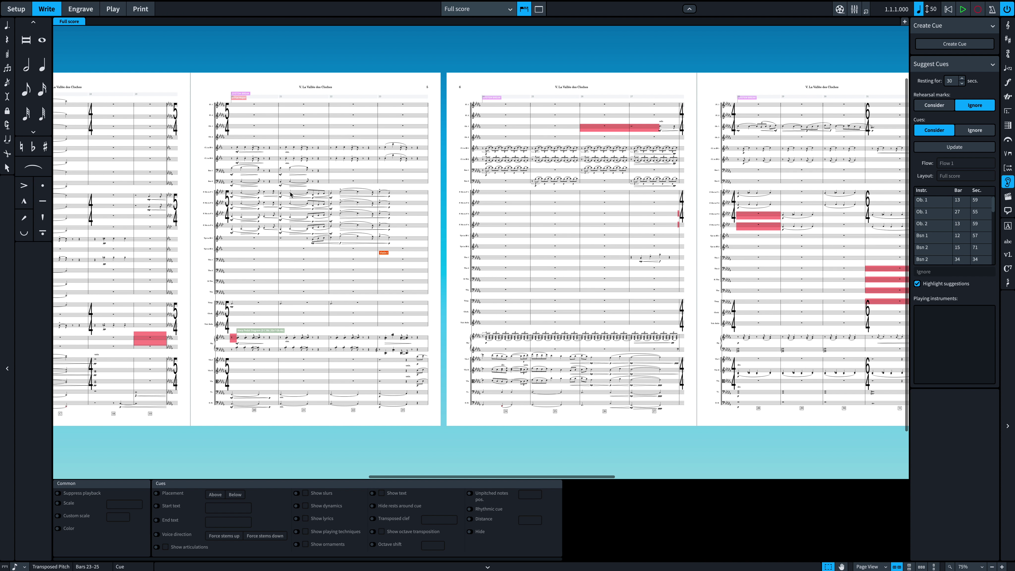
click(341, 195)
scroll(341, 195, up, 5)
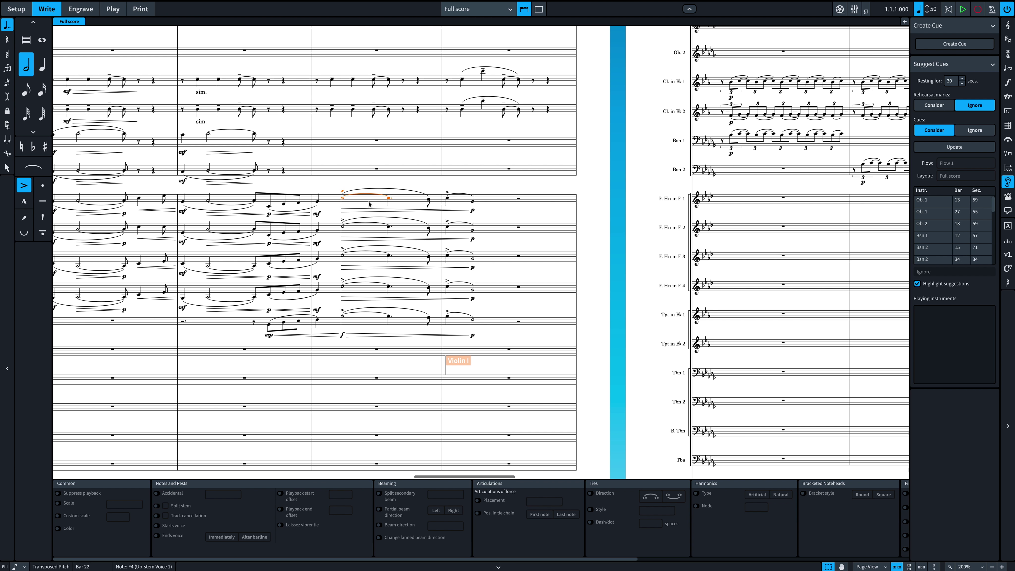
scroll(362, 200, left, 1)
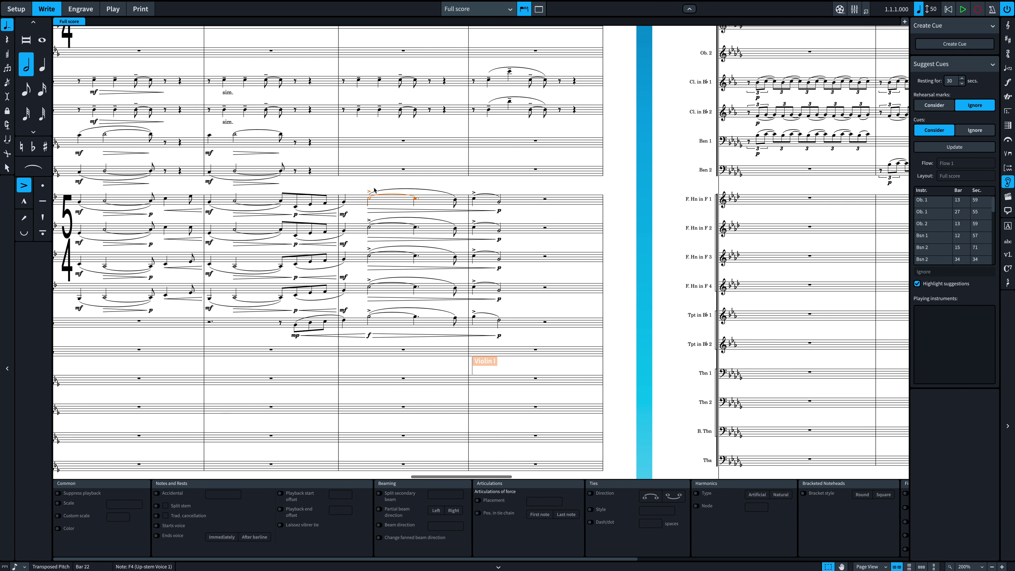
scroll(369, 194, left, 1)
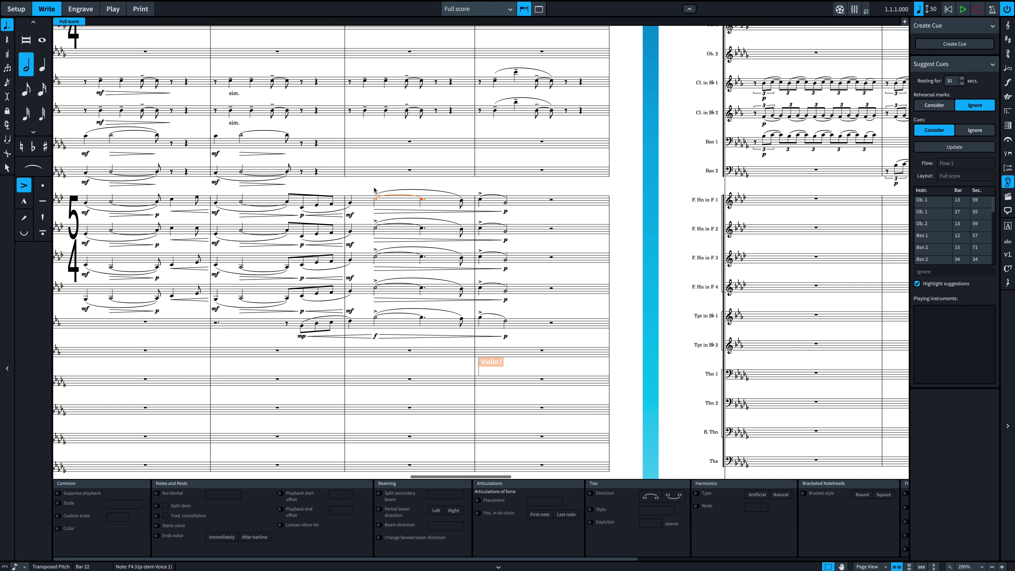
- Search the playing techniques for "mute" at the selected French Horn 1 note and review the available mute types
key(shift+p)
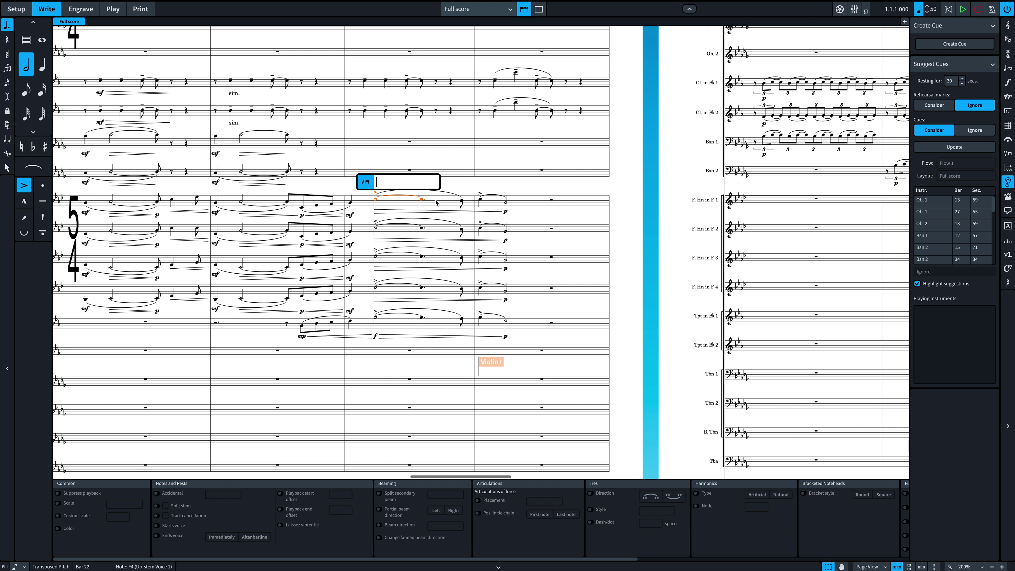
text(mute)
scroll(411, 204, down, 5)
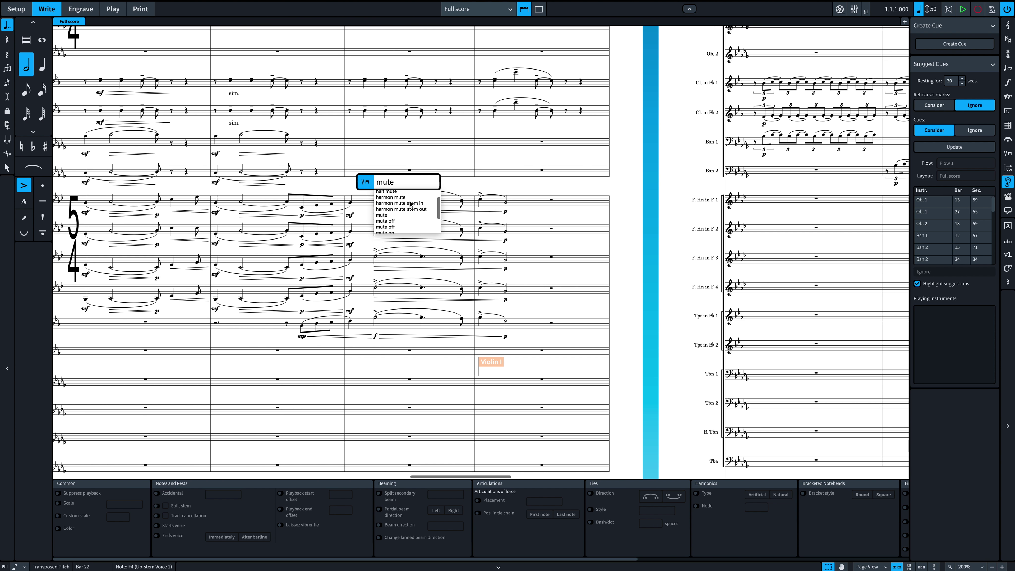
- Try to add a "metal mute" playing technique to the selected French Horn 1 note in bar 22
click(384, 181)
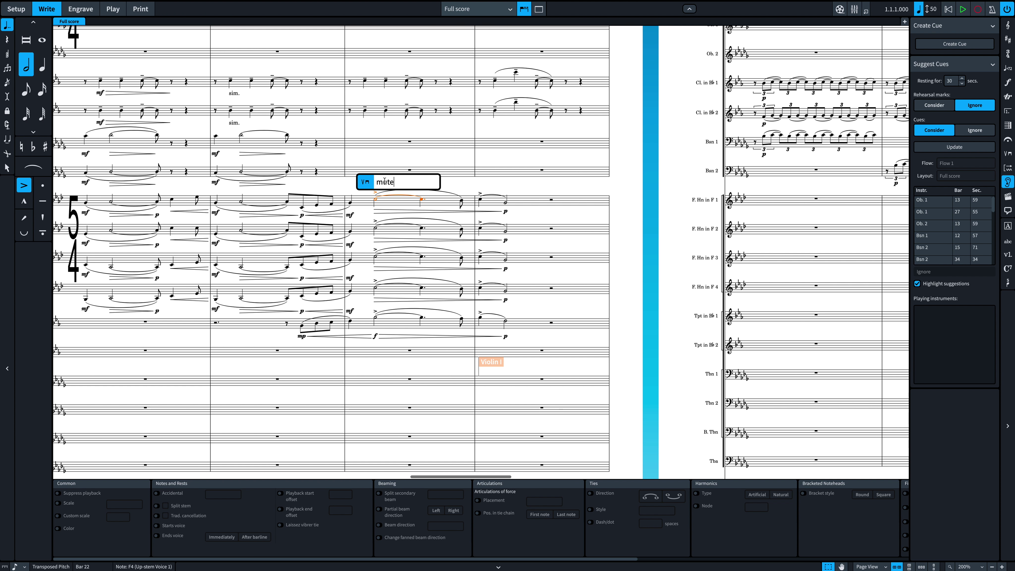
key(BackSpace)
key(BackSpace)
key(BackSpace)
text(etal )
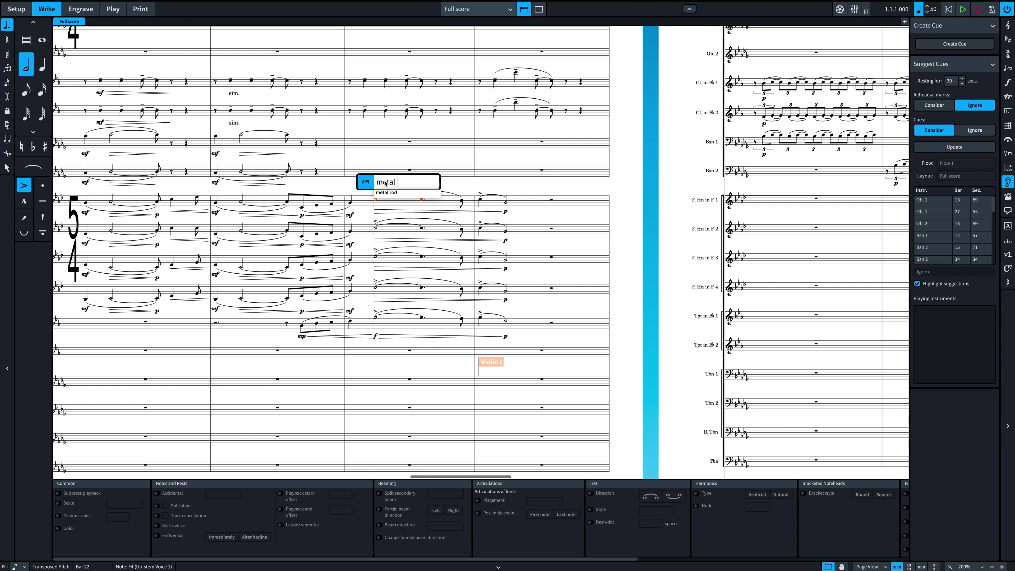
text(rod)
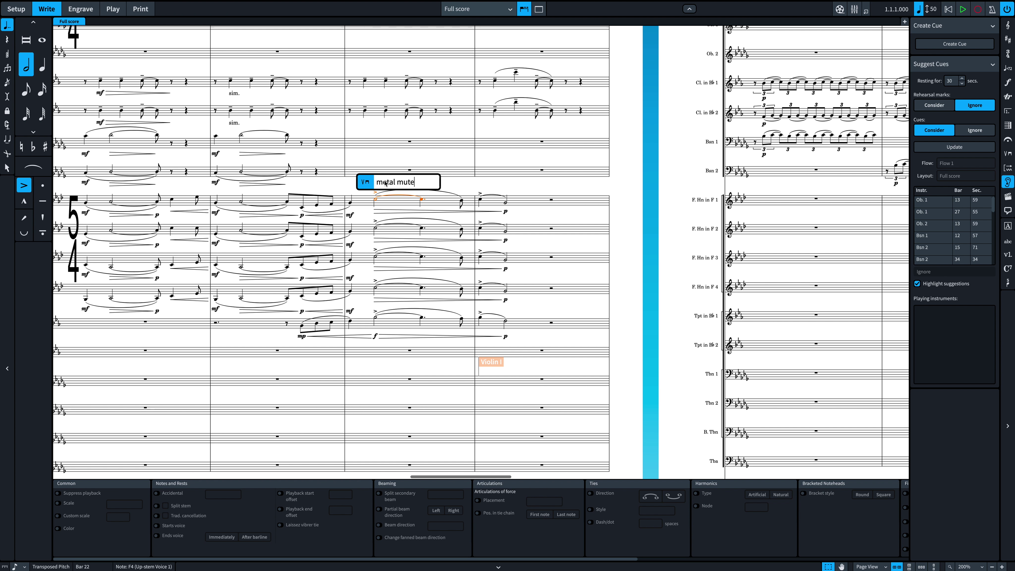
key(Return)
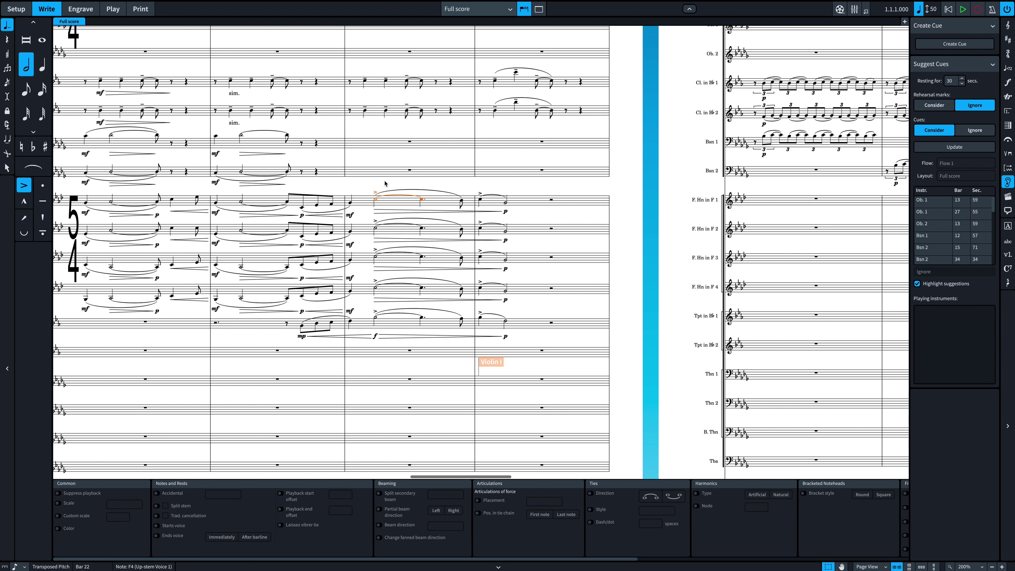
- Create a Brass text playing technique named "metal mute", with "metal mute" as both its displayed text and popover text
click(1008, 153)
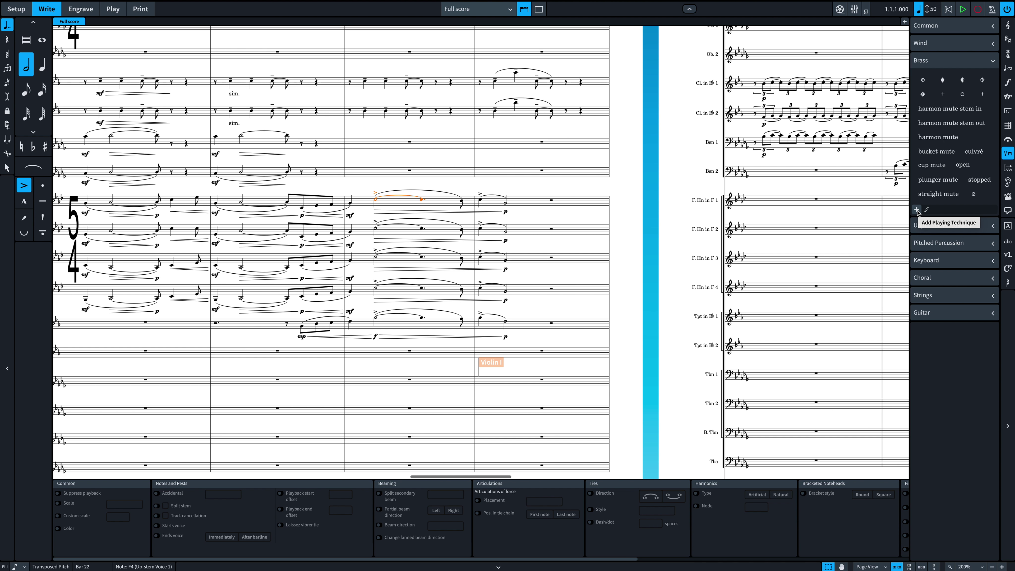
click(917, 210)
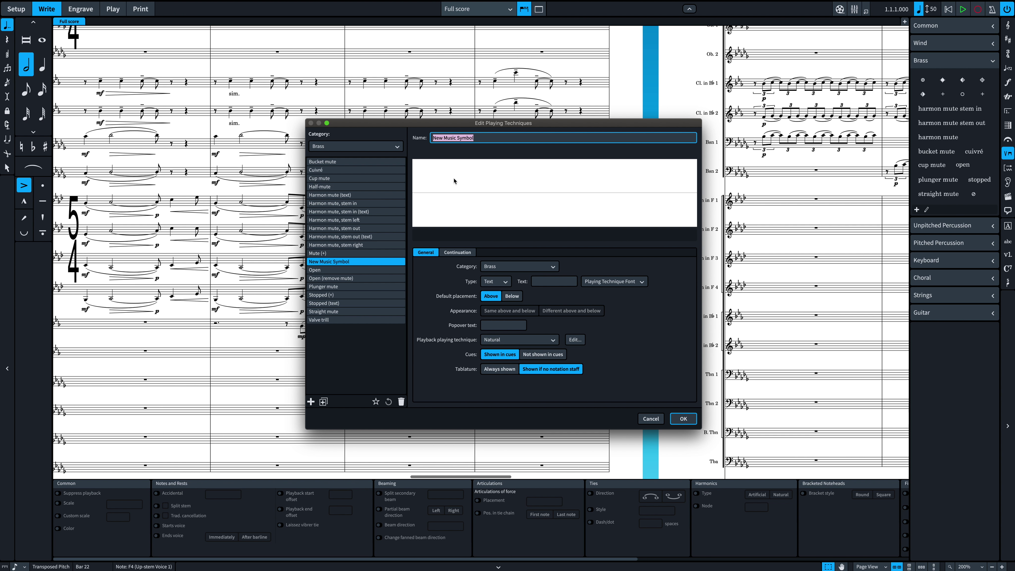
text(metal mute)
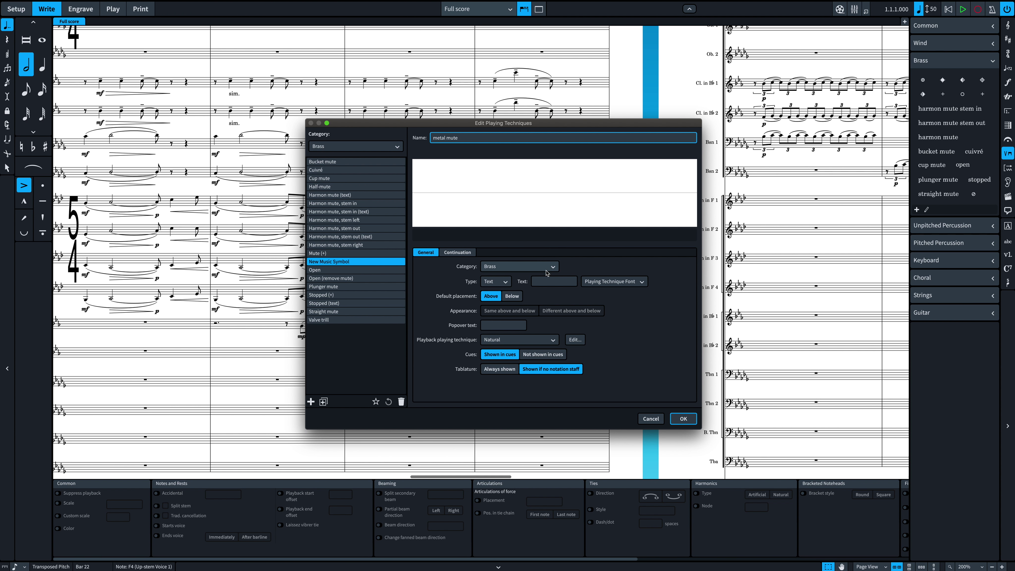
click(548, 281)
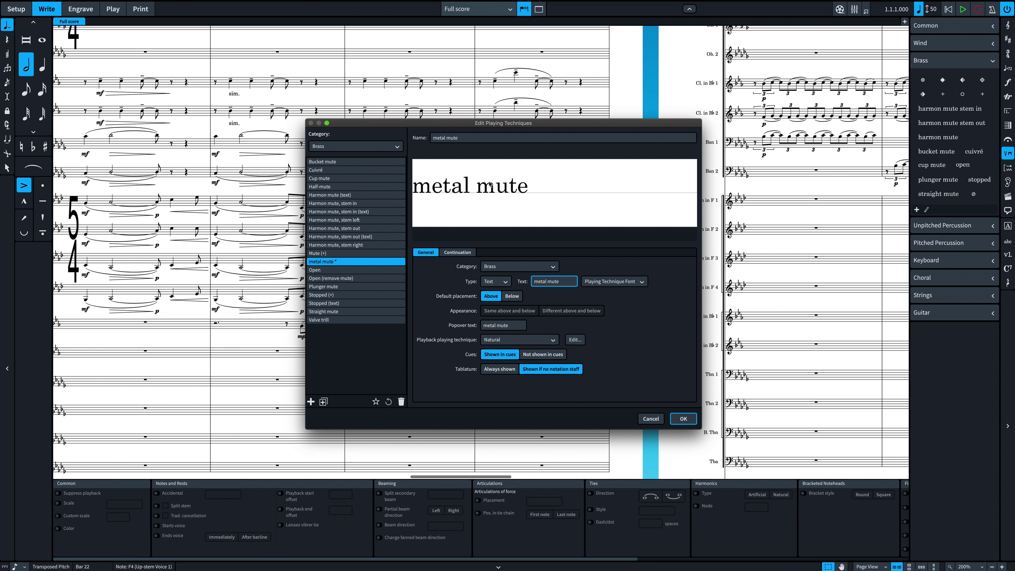
click(683, 419)
key(Escape)
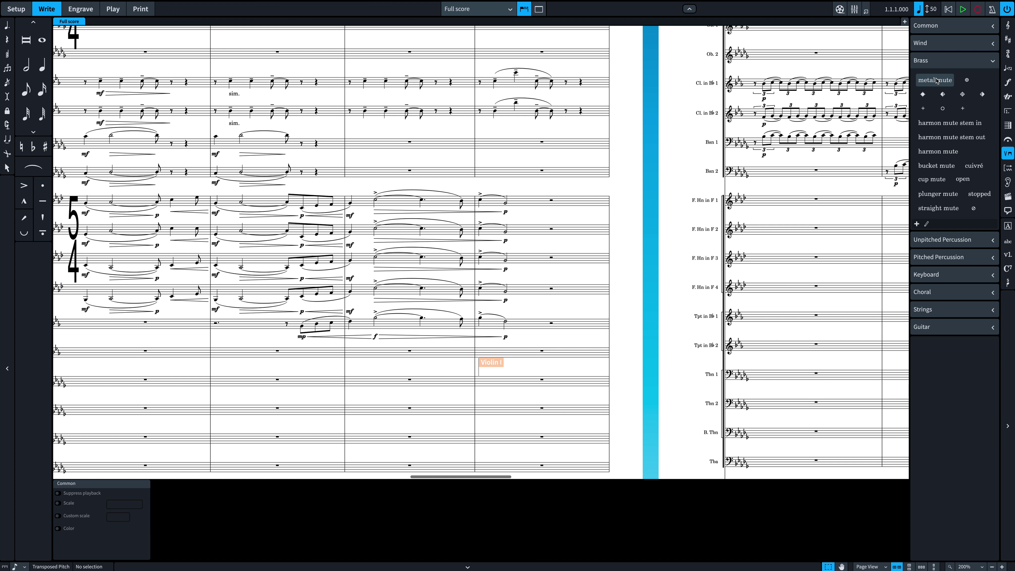
- Add the custom "metal mute" playing technique to the first half note of bar 22 on the French Horn 1 staff
click(375, 202)
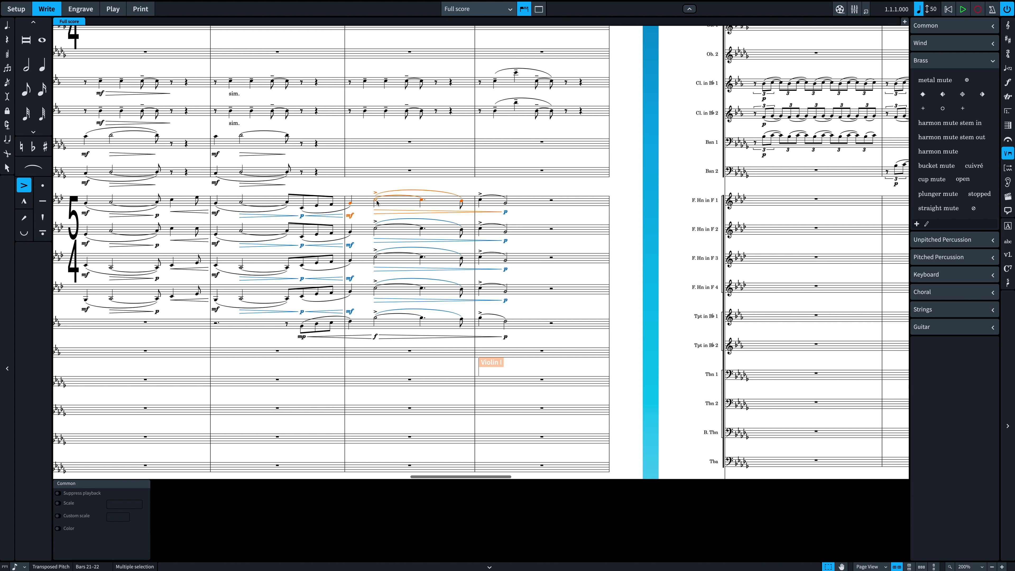
click(377, 203)
key(shift+p)
text(metal mute)
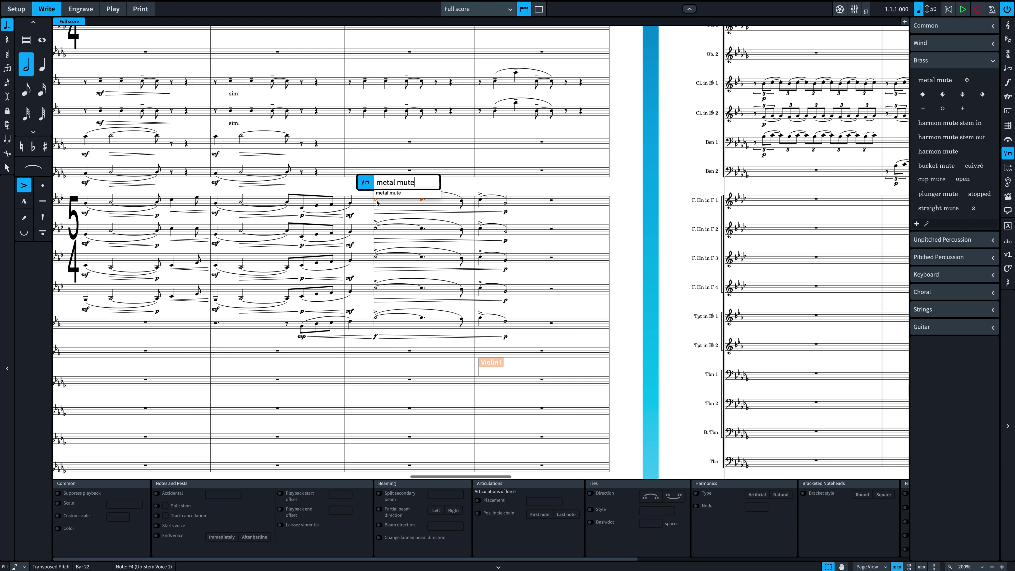
key(Return)
key(Escape)
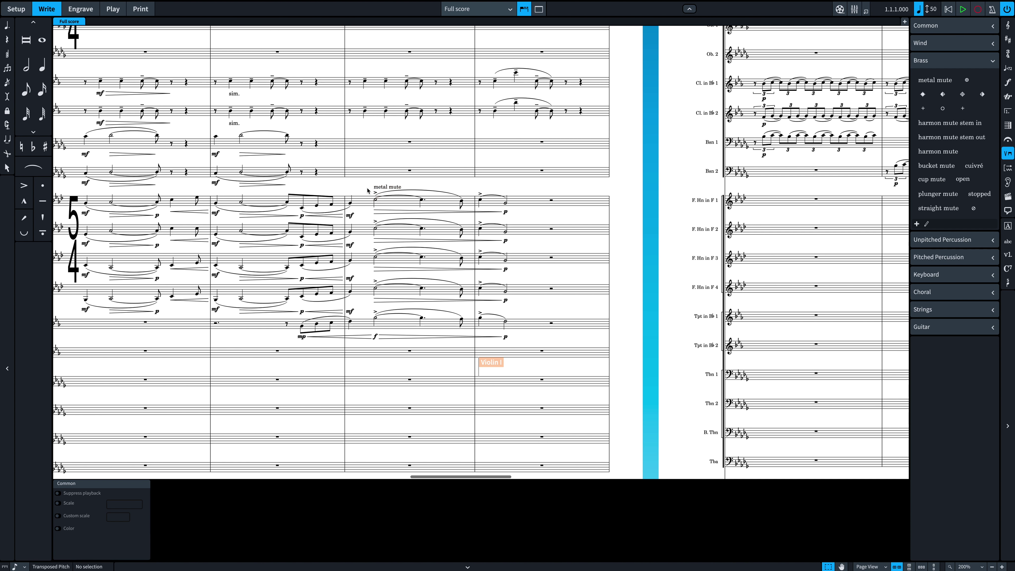
- Select the French Horn 1 p dynamic in bar 21 and examine how its group is linked across the four horn staves
scroll(370, 191, left, 2)
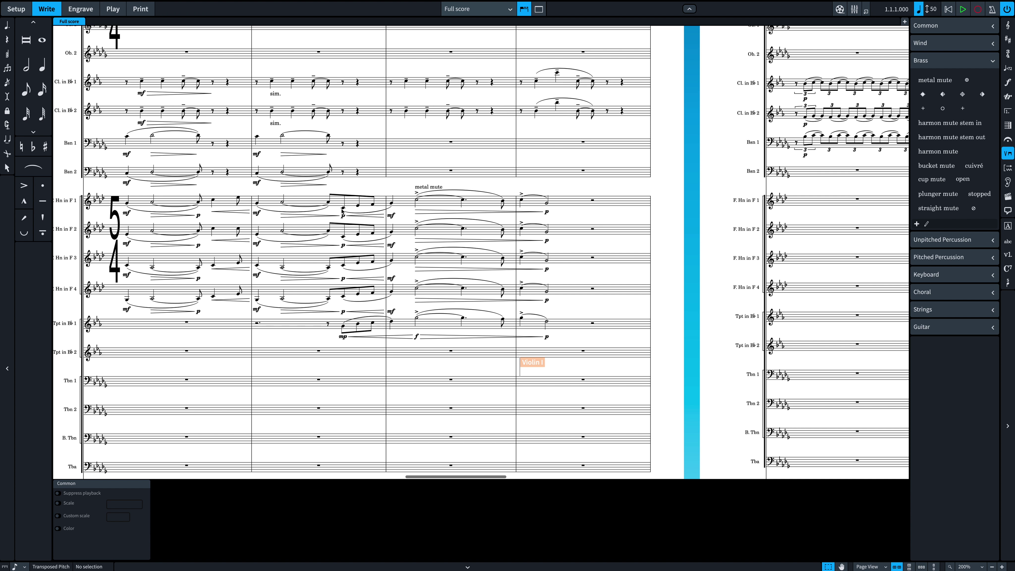
click(343, 216)
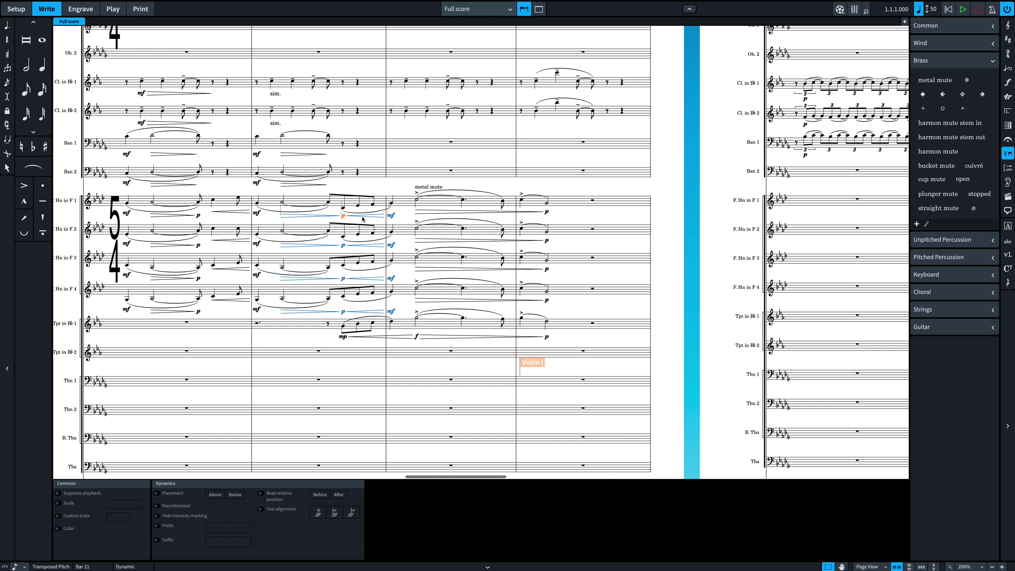
shift+click(392, 216)
click(343, 217)
key(ctrl+minus)
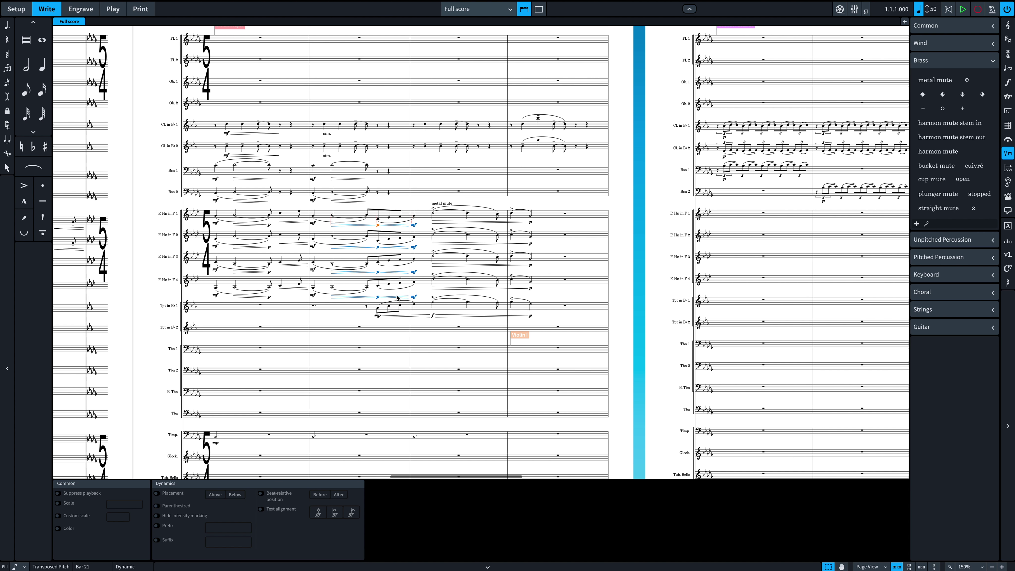
scroll(400, 281, down, 5)
scroll(397, 241, up, 5)
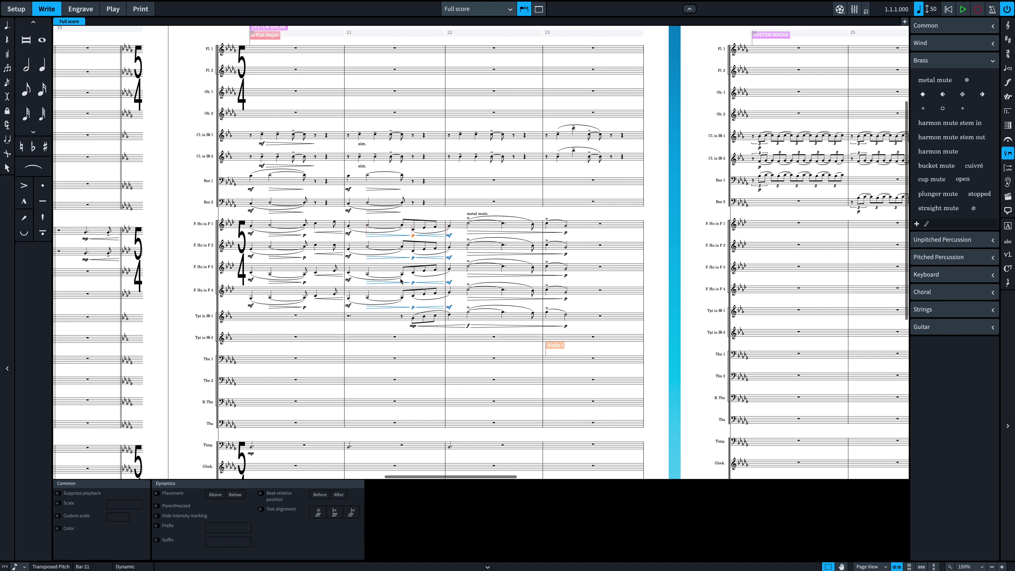
- Unlink the French Horn 1 dynamics in bar 21 from the other horn staves and check the link by reselecting the p
click(398, 235)
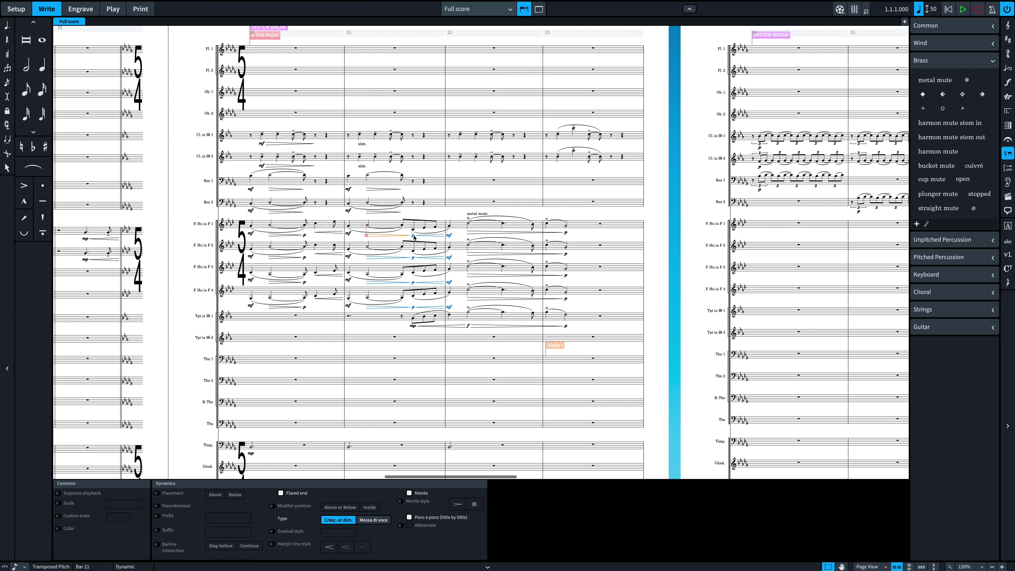
right_click(384, 224)
click(523, 351)
click(414, 237)
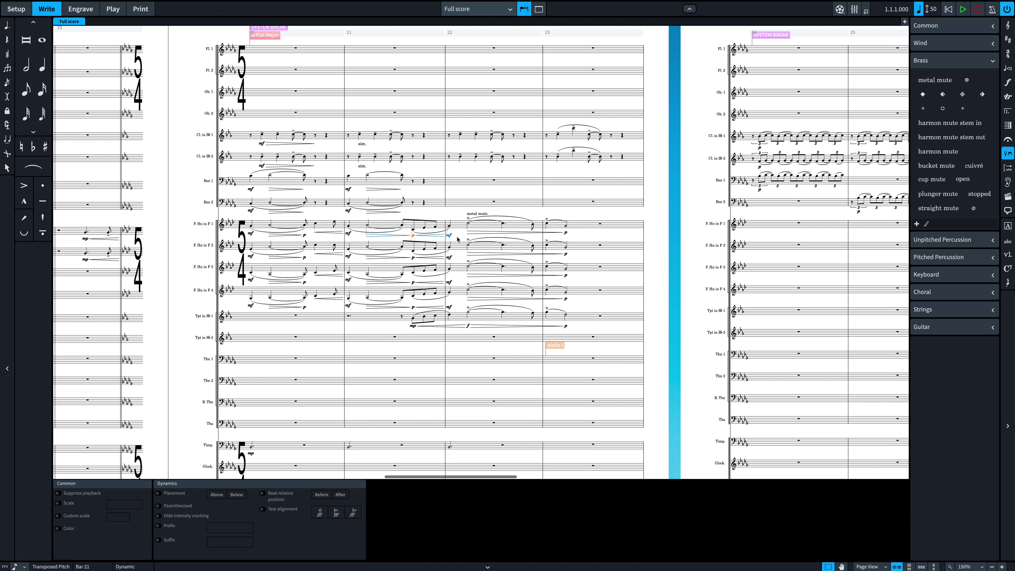
key(Escape)
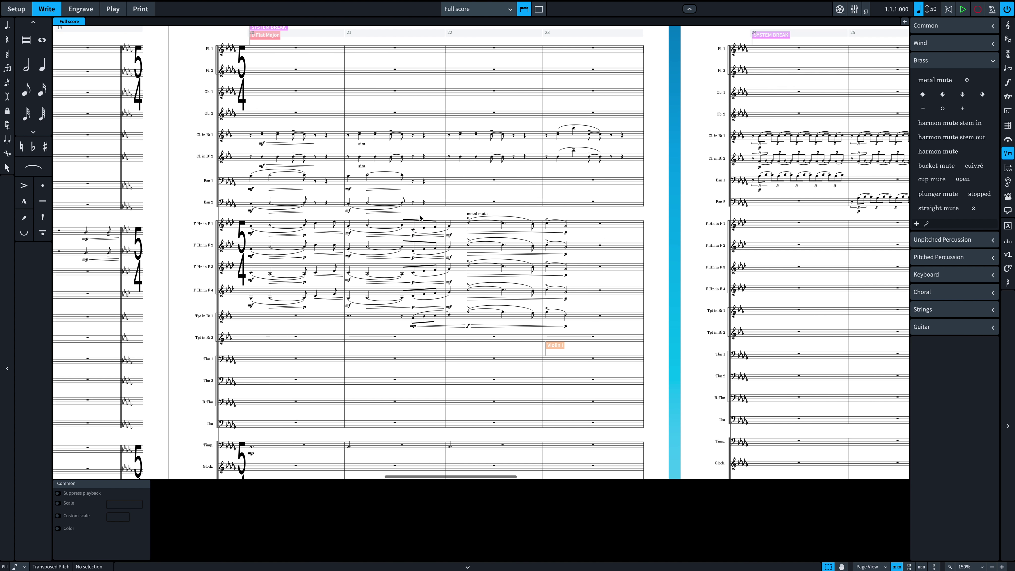
scroll(416, 215, down, 3)
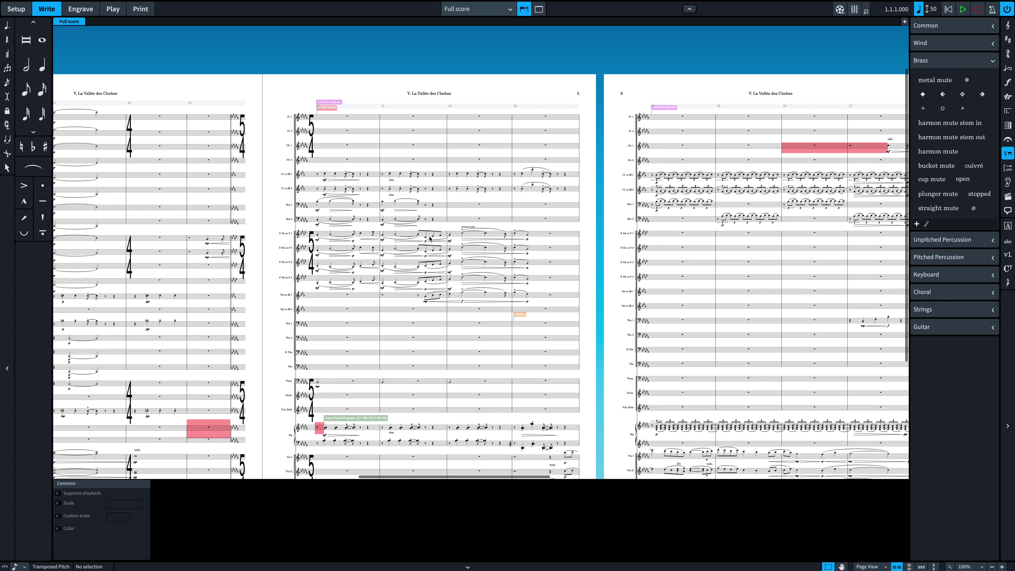
scroll(430, 239, down, 1)
scroll(430, 239, down, 3)
scroll(430, 239, right, 2)
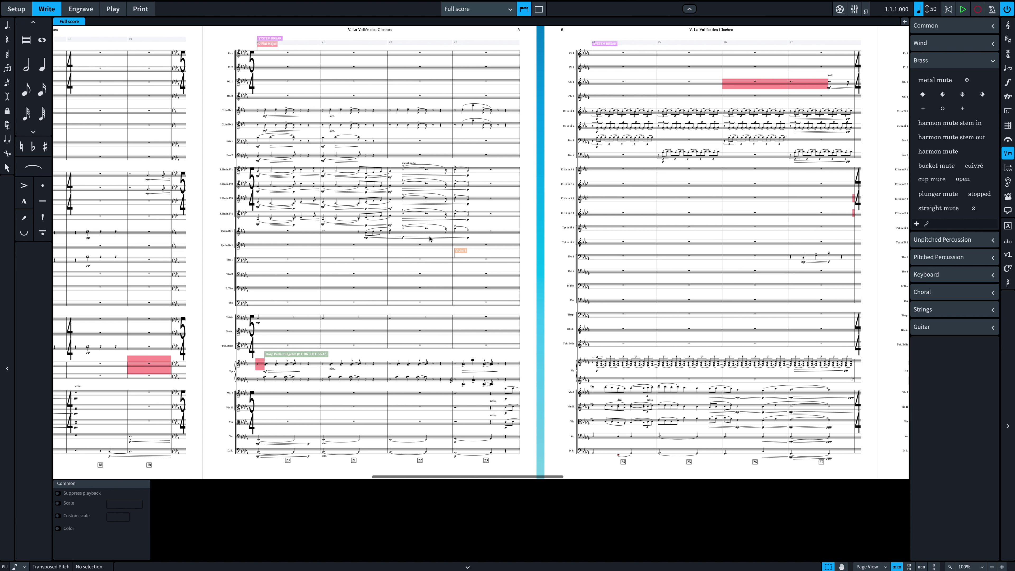
scroll(430, 239, up, 1)
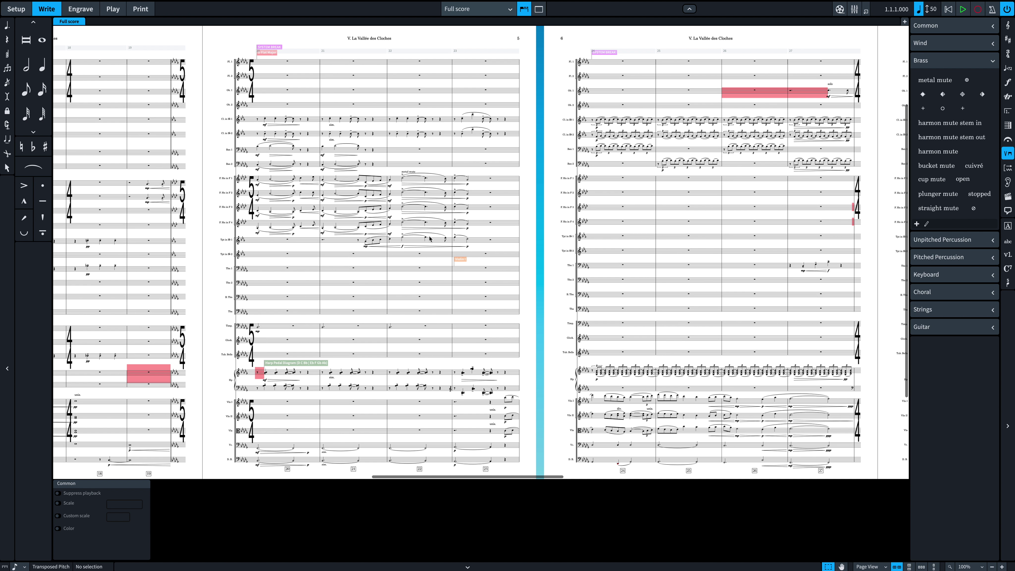